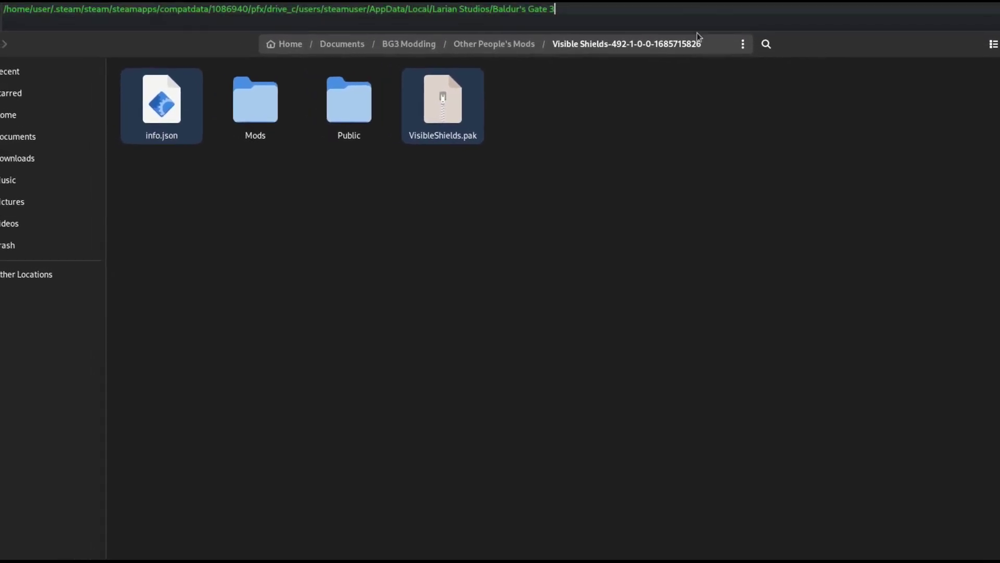
# Step: Check the game data path in the note, then return to the file browsers
pyautogui.click(593, 11)
pyautogui.moveTo(594, 11); pyautogui.dragTo(9, 8)
pyautogui.click(434, 122)
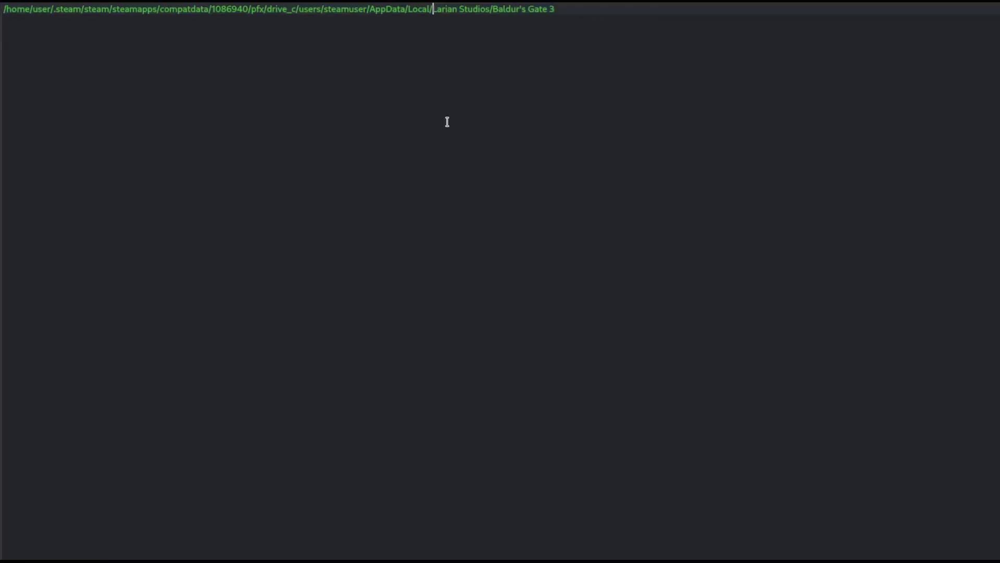
pyautogui.hotkey('alt', 'Tab')
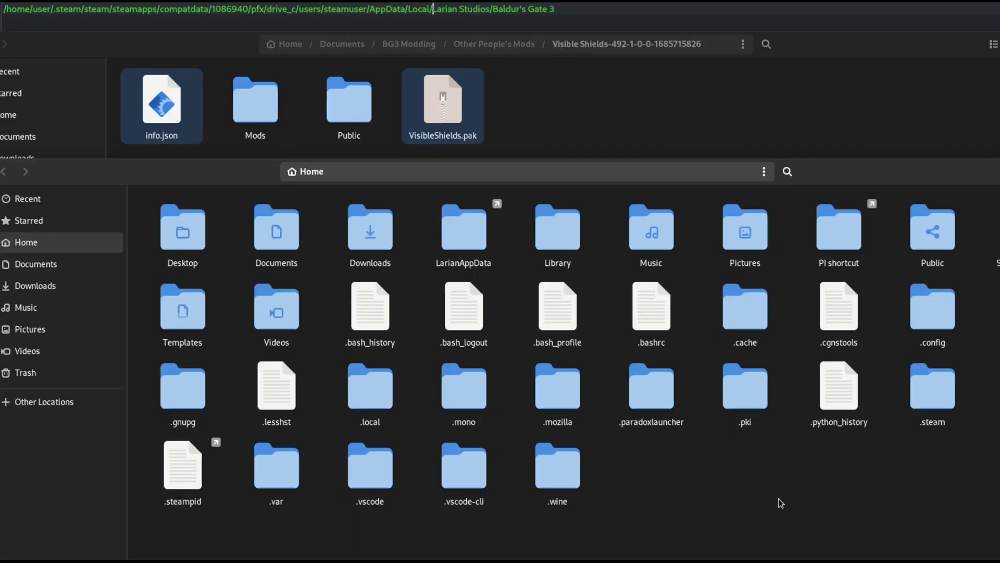
# Step: Browse LarianAppData > Baldur's Gate 3 > PlayerProfiles > Public, after a brief detour into Mods
pyautogui.doubleClick(473, 230)
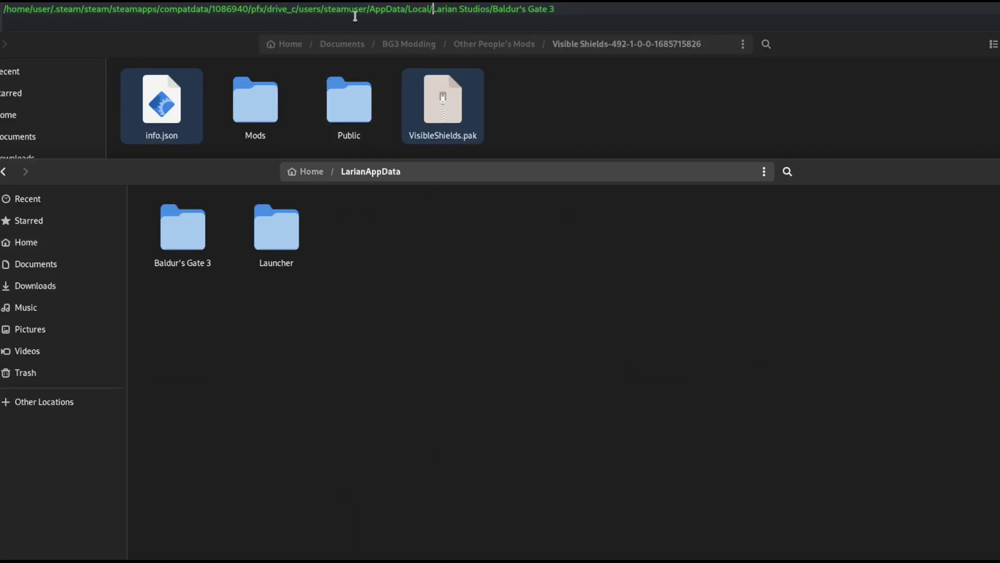
pyautogui.doubleClick(183, 236)
pyautogui.doubleClick(466, 244)
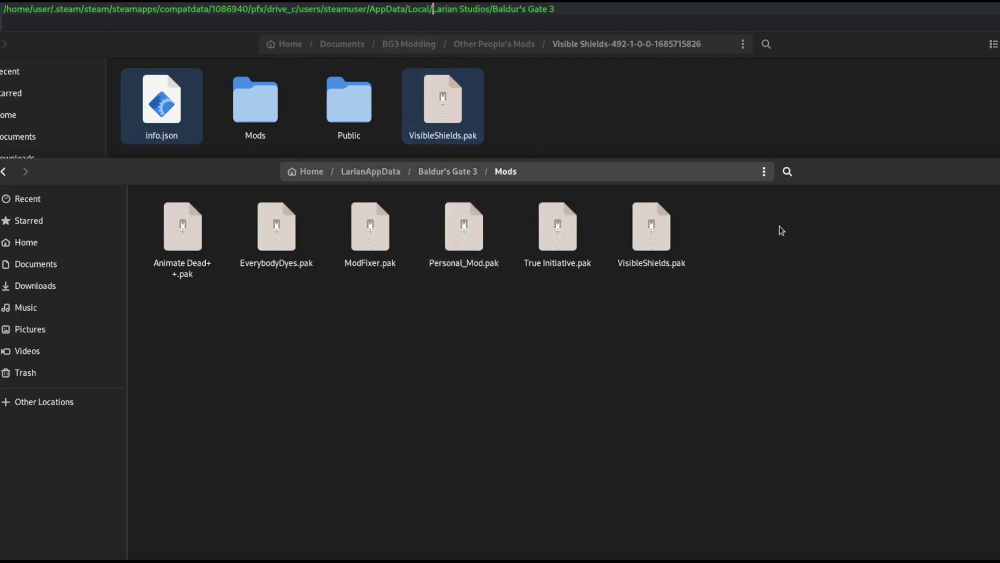
pyautogui.moveTo(817, 182)
pyautogui.mouseDown()
pyautogui.moveTo(811, 218)
pyautogui.moveTo(807, 180)
pyautogui.moveTo(803, 189)
pyautogui.mouseUp()
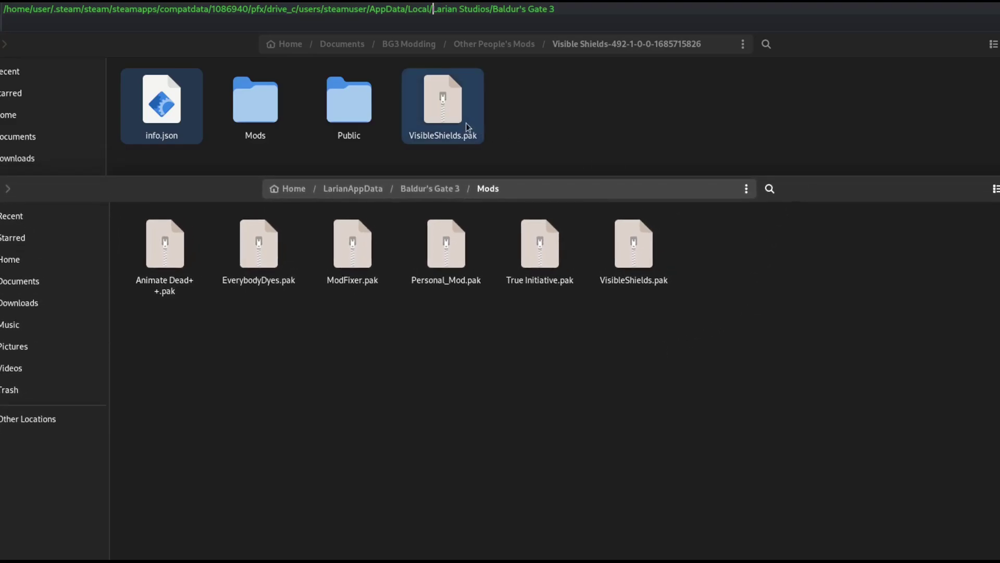
pyautogui.click(432, 192)
pyautogui.doubleClick(540, 245)
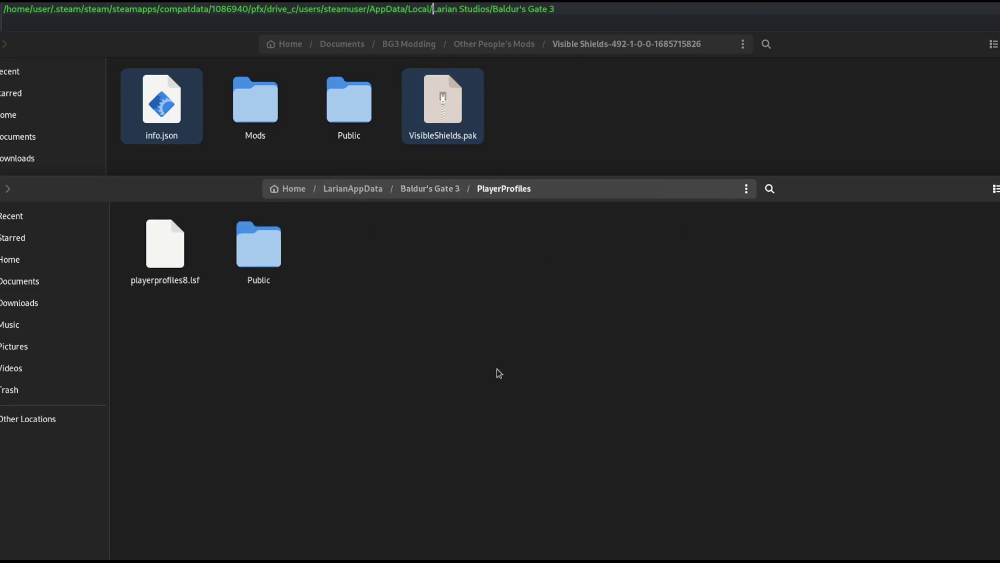
pyautogui.doubleClick(264, 255)
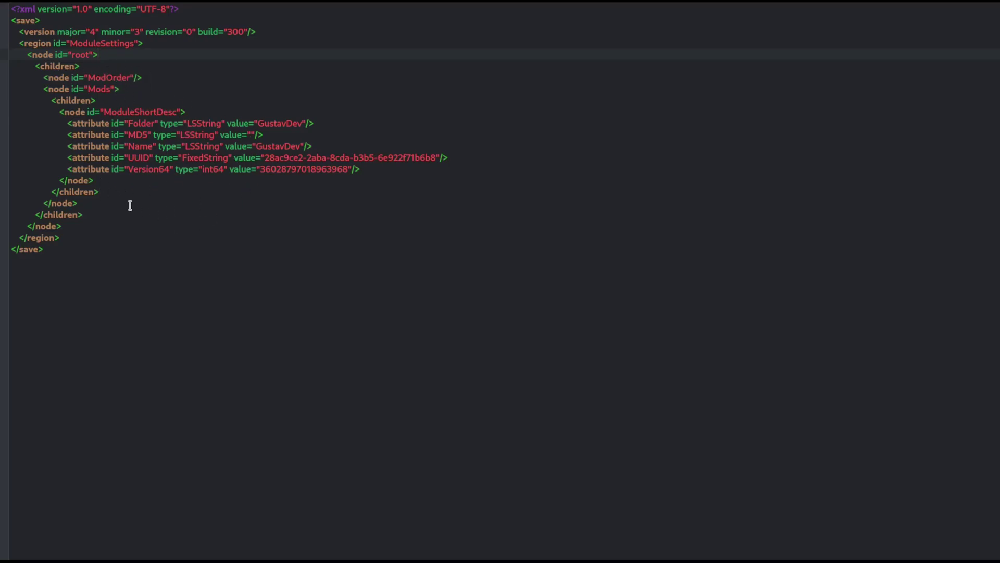
# Step: Turn the self-closing ModOrder node into an open tag with a closing </ and an empty inner line
pyautogui.click(138, 77)
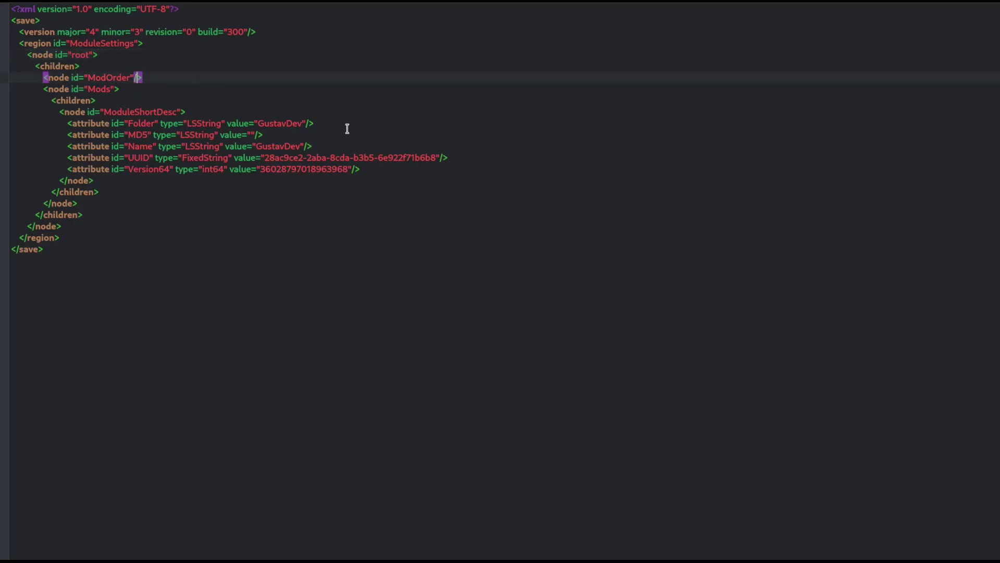
pyautogui.press('BackSpace')
pyautogui.press('Return')
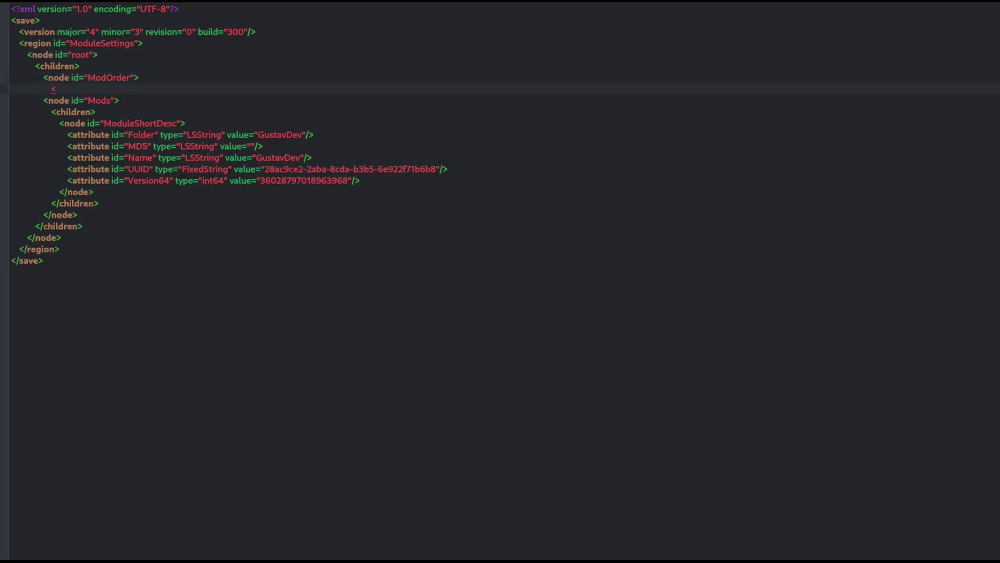
pyautogui.write('</')
pyautogui.click(164, 78)
pyautogui.press('Return')
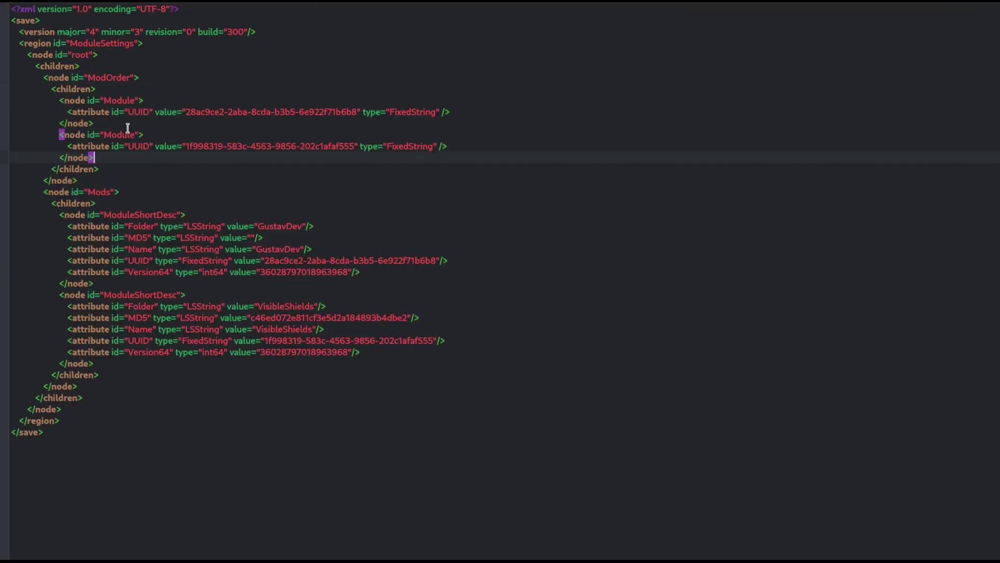
# Step: Undo the prewritten ModOrder and VisibleShields entries
pyautogui.click(125, 124)
pyautogui.click(112, 157)
pyautogui.hotkey('ctrl', 'z')
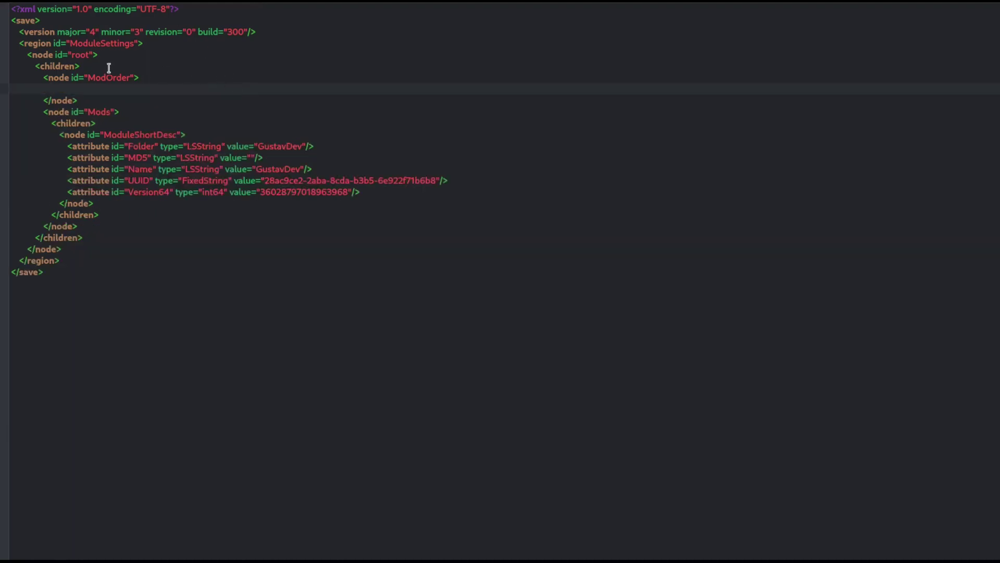
pyautogui.click(87, 66)
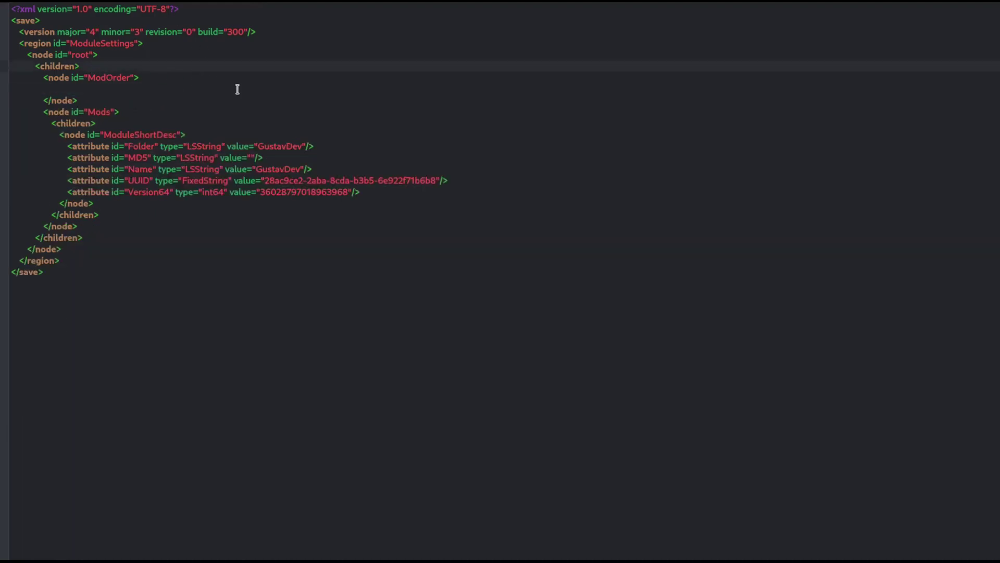
pyautogui.hotkey('ctrl', 'y')
pyautogui.hotkey('ctrl', 'z')
# Step: Add <children> and </children> tags under the ModOrder node
pyautogui.click(154, 76)
pyautogui.press('Return')
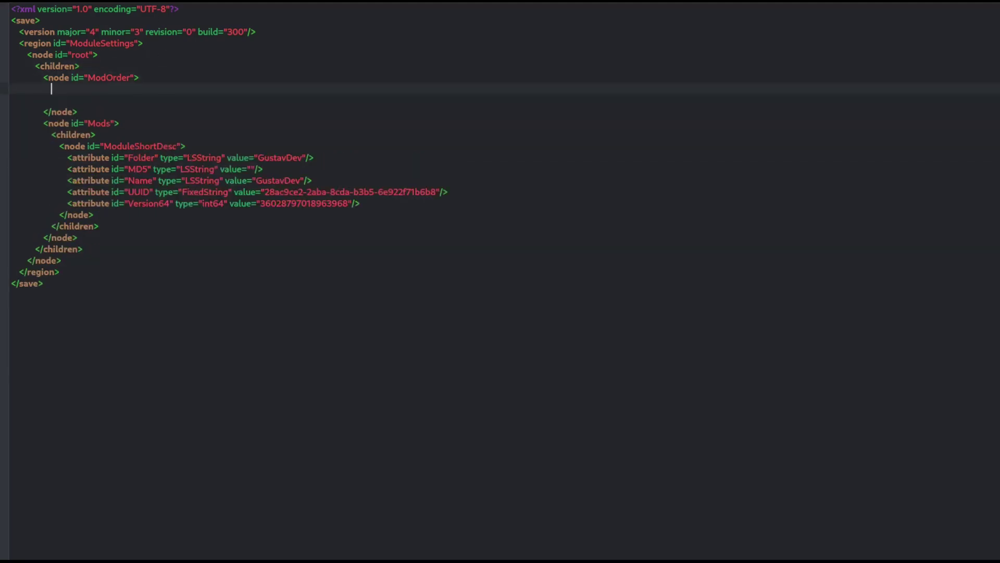
pyautogui.write('<childrend>')
pyautogui.press('BackSpace')
pyautogui.press('BackSpace')
pyautogui.write('>')
pyautogui.press('Return')
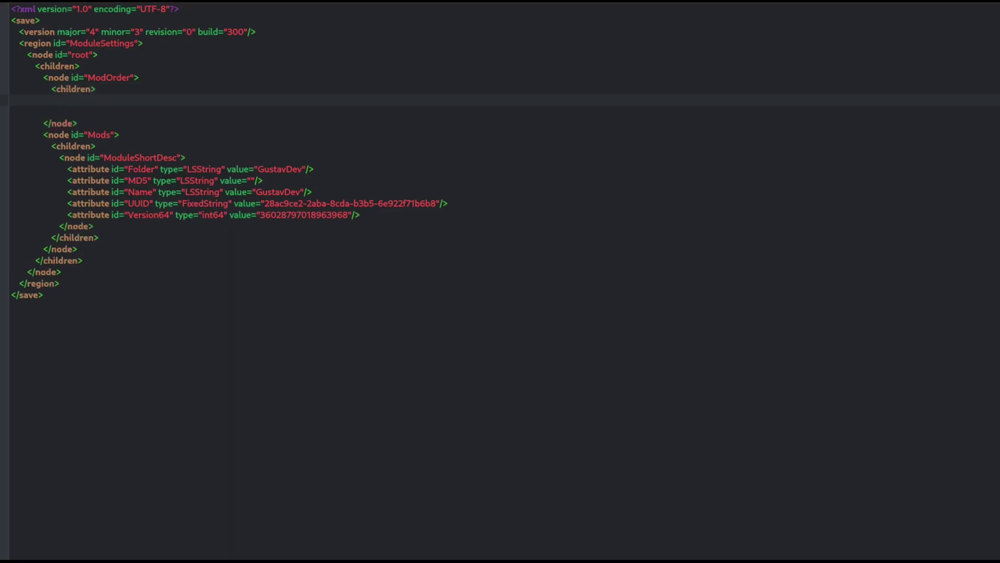
pyautogui.click(51, 111)
pyautogui.write('</children>')
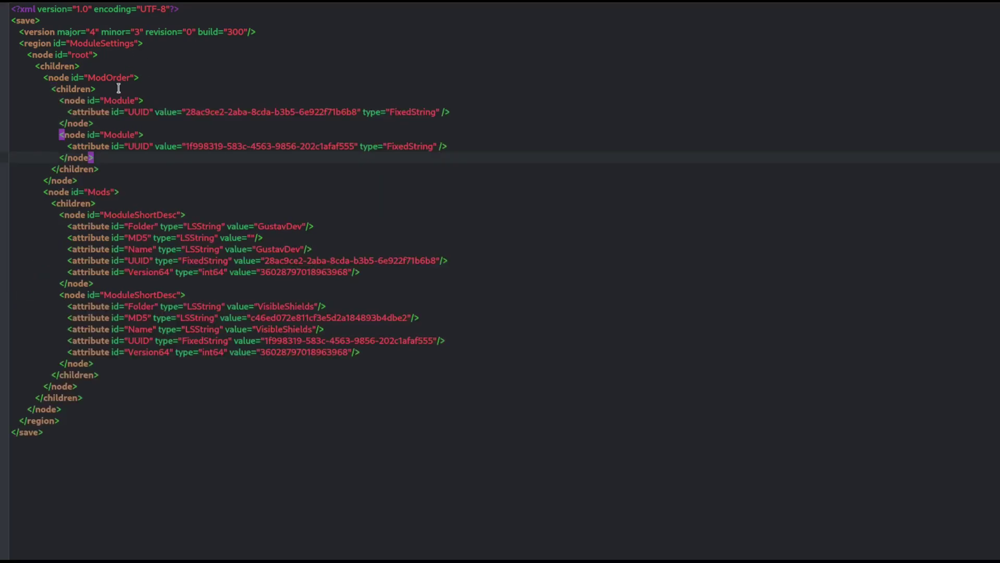
# Step: Move the two Module UUID entries inside ModOrder's new children block
pyautogui.click(45, 78)
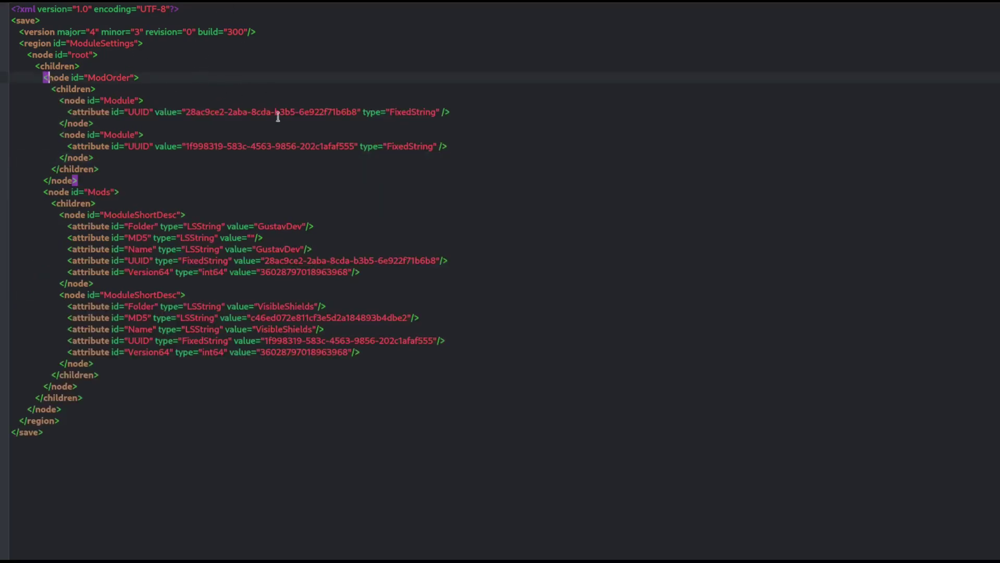
pyautogui.click(96, 122)
pyautogui.click(128, 167)
pyautogui.click(106, 157)
pyautogui.moveTo(106, 157); pyautogui.dragTo(57, 100)
pyautogui.click(170, 158)
pyautogui.moveTo(104, 162); pyautogui.dragTo(58, 100)
pyautogui.hotkey('ctrl', 'c')
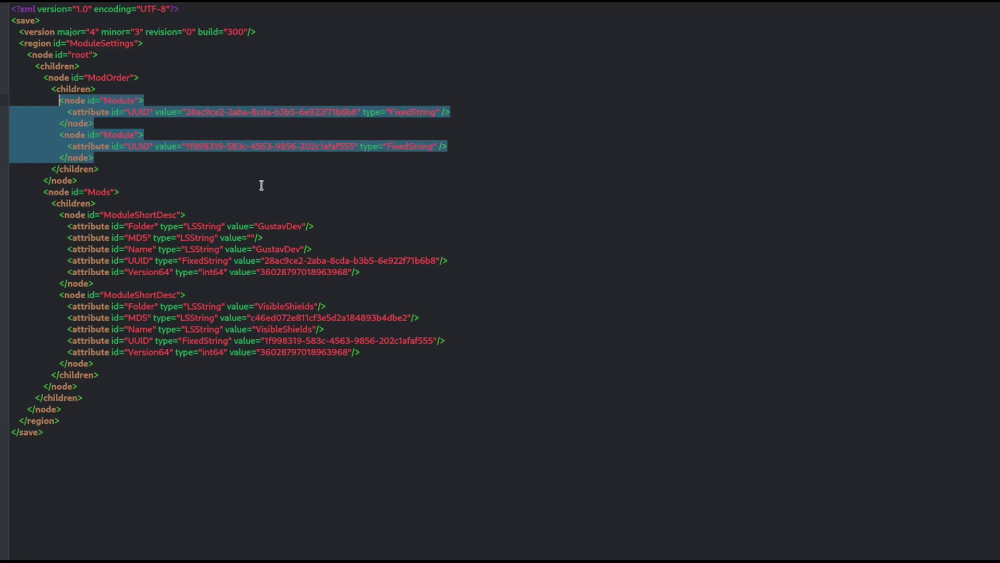
pyautogui.press('BackSpace')
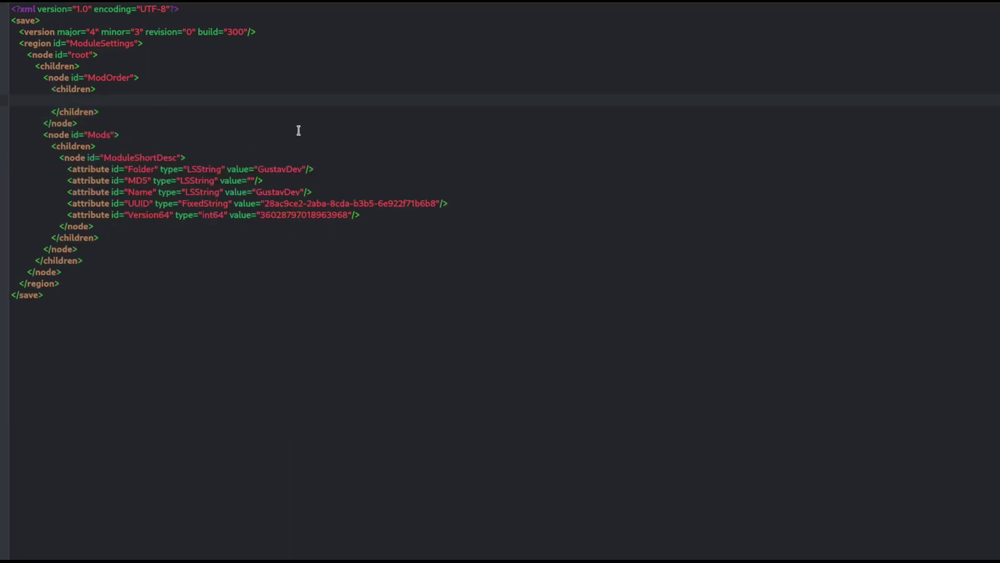
pyautogui.hotkey('ctrl', 'v')
pyautogui.click(223, 179)
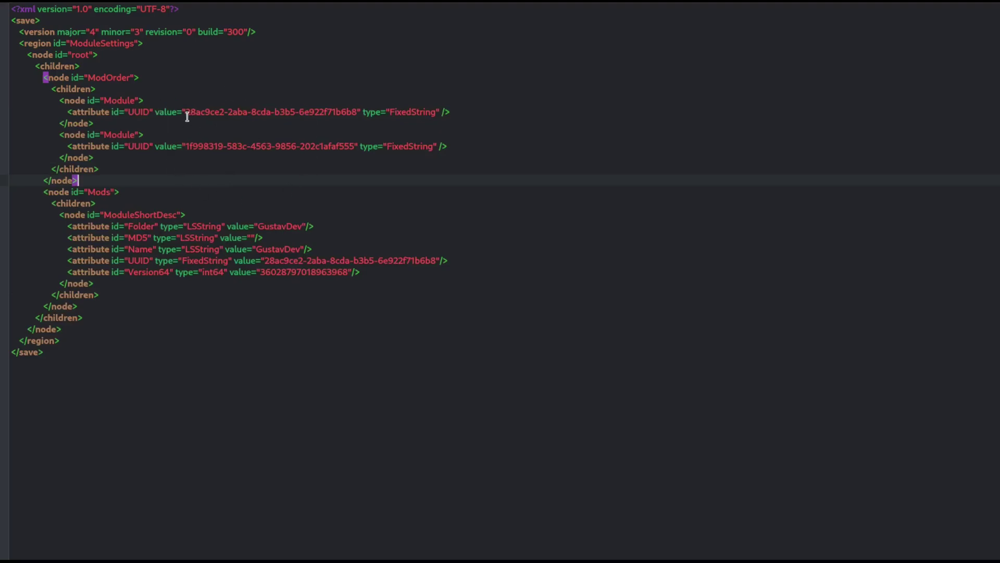
# Step: Paste a duplicate of the GustavDev ModuleShortDesc block right after the original
pyautogui.moveTo(186, 111); pyautogui.dragTo(356, 114)
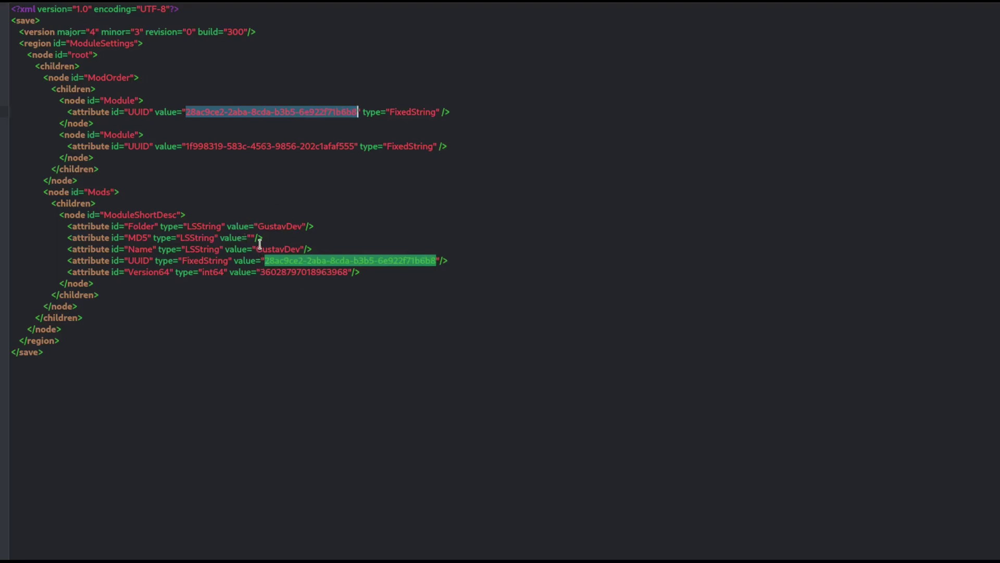
pyautogui.click(251, 177)
pyautogui.click(100, 205)
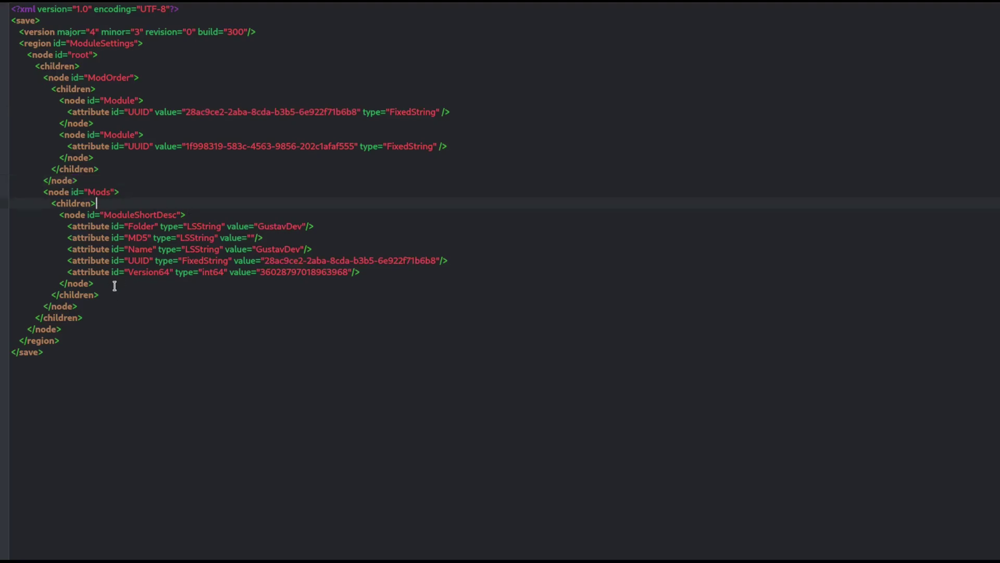
pyautogui.moveTo(103, 281); pyautogui.dragTo(59, 216)
pyautogui.hotkey('ctrl', 'c')
pyautogui.click(104, 285)
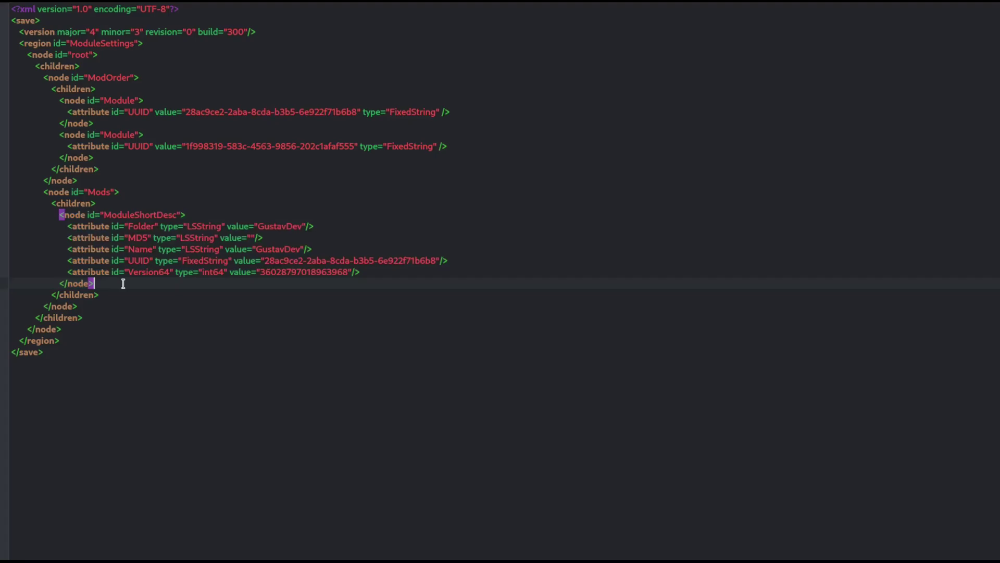
pyautogui.press('Return')
pyautogui.hotkey('ctrl', 'v')
pyautogui.click(395, 203)
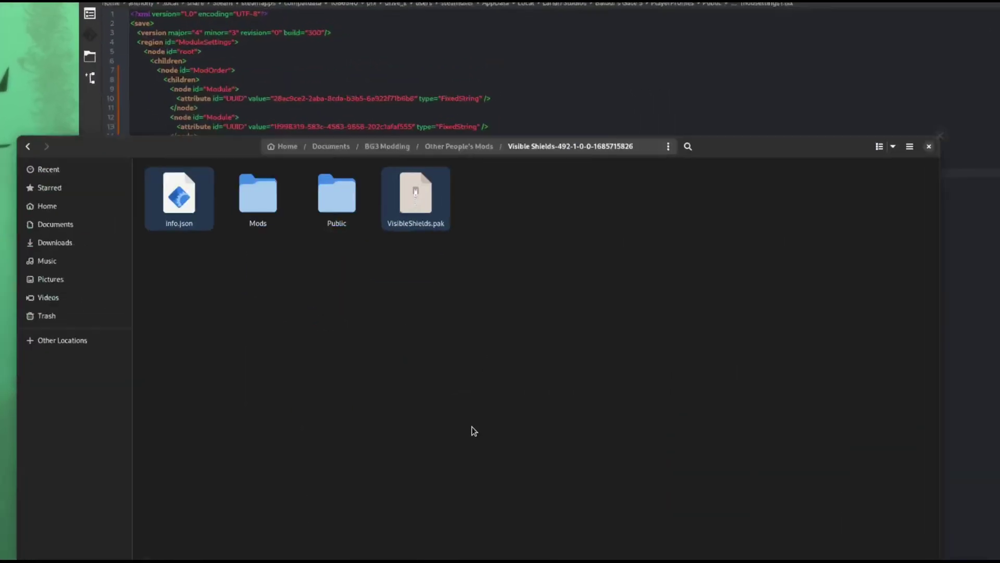
# Step: Copy the VisibleShields UUID from info.json into the second mod entry's UUID
pyautogui.doubleClick(178, 196)
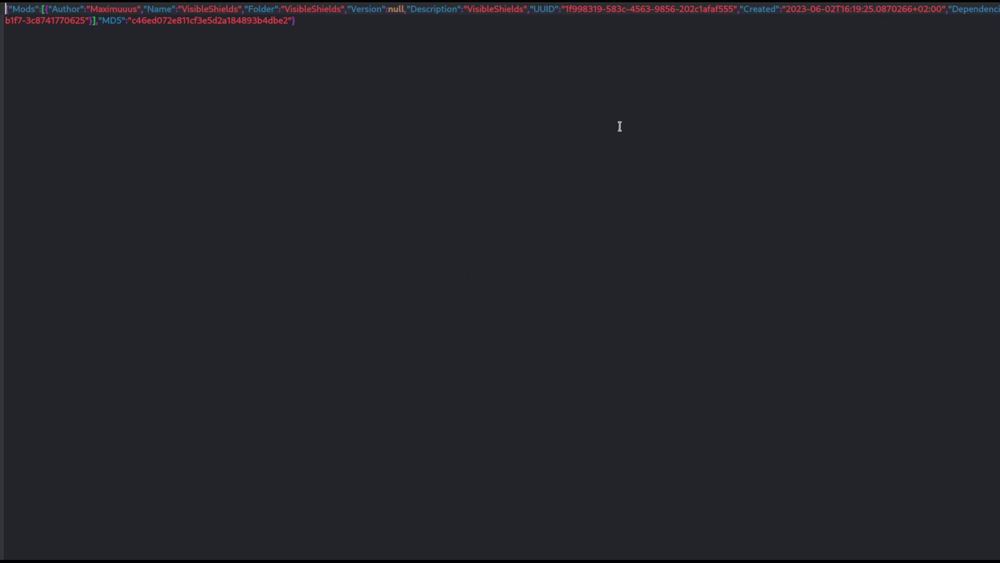
pyautogui.moveTo(564, 9); pyautogui.dragTo(732, 10)
pyautogui.hotkey('ctrl', 'c')
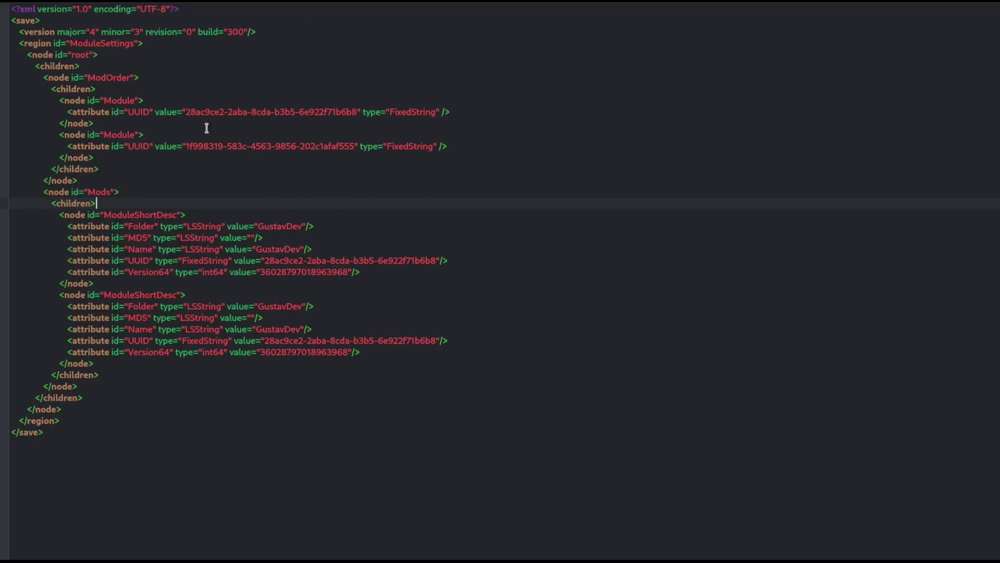
pyautogui.moveTo(264, 341); pyautogui.dragTo(437, 341)
pyautogui.hotkey('ctrl', 'v')
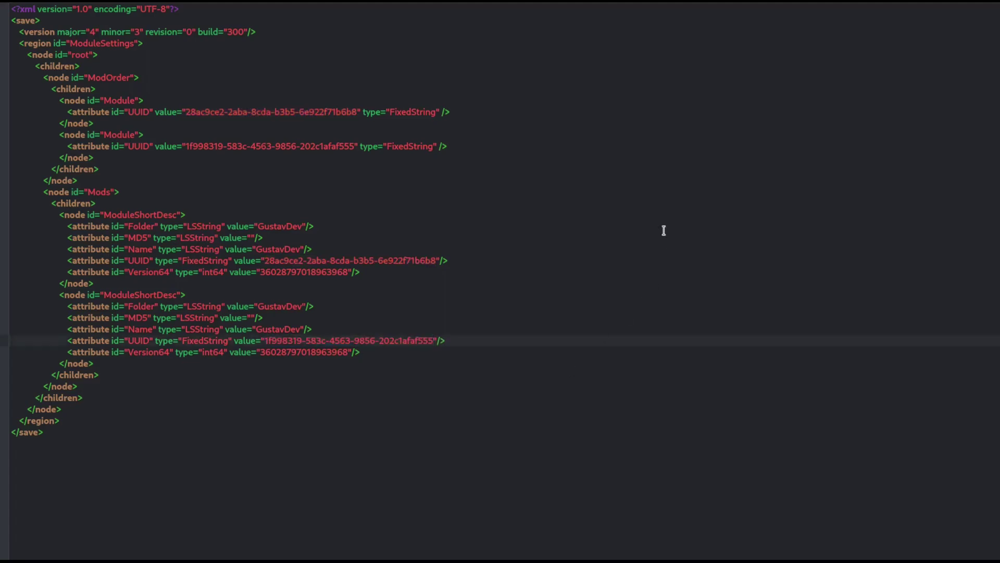
# Step: Replace GustavDev with VisibleShields in the second entry's Folder and Name values
pyautogui.hotkey('ctrl', 'Tab')
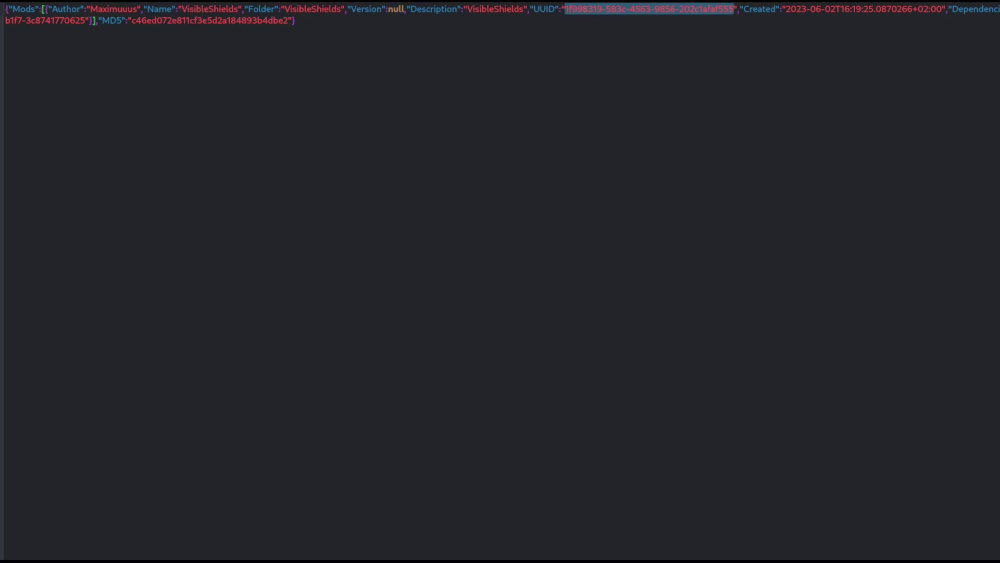
pyautogui.hotkey('ctrl', 'Tab')
pyautogui.moveTo(302, 307); pyautogui.dragTo(265, 310)
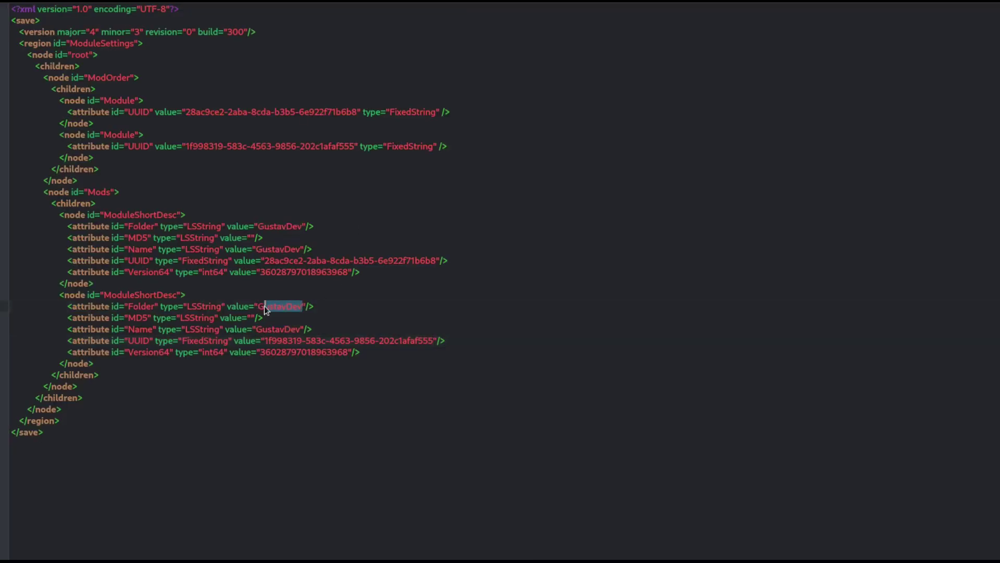
pyautogui.press('BackSpace')
pyautogui.press('BackSpace')
pyautogui.write('VisibleSh')
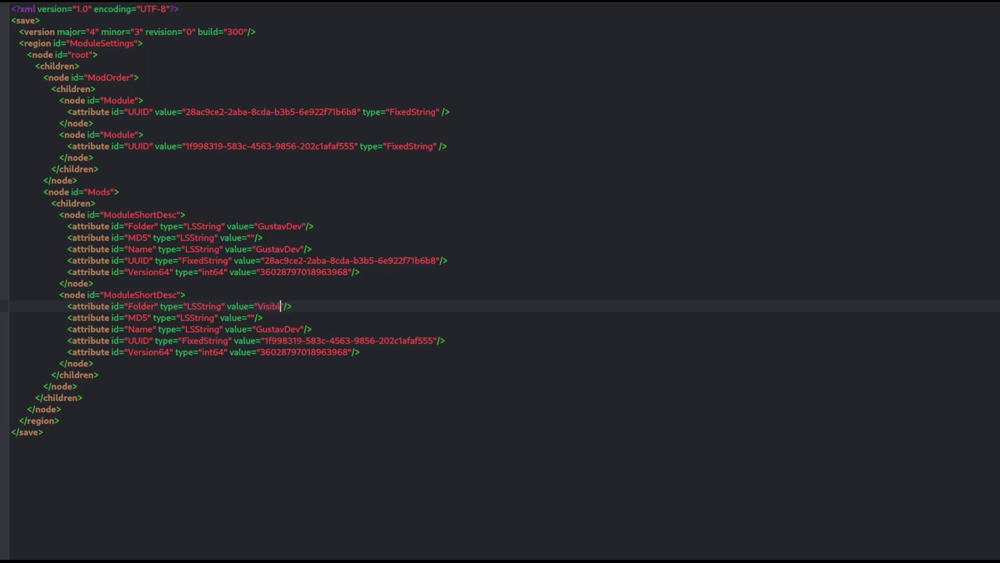
pyautogui.write('ields')
pyautogui.moveTo(302, 329); pyautogui.dragTo(257, 328)
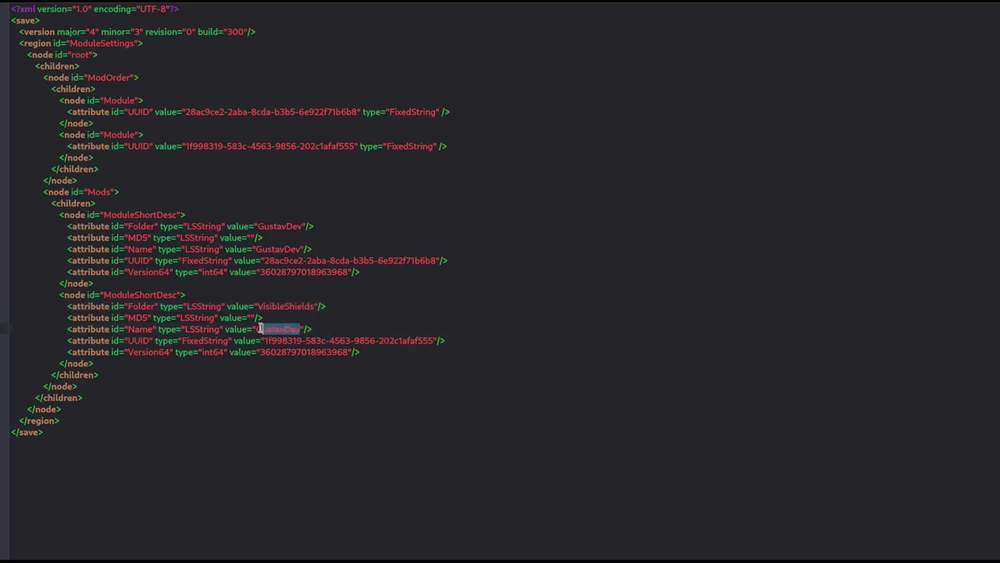
pyautogui.write('Visib')
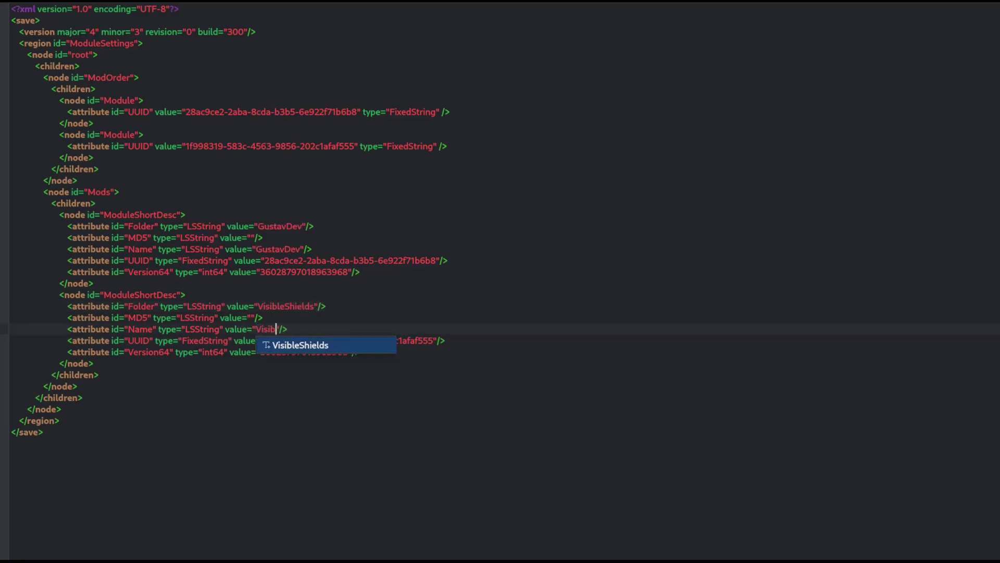
pyautogui.press('Tab')
# Step: Check info.json for the MD5 value, then return to modsettings
pyautogui.click(384, 296)
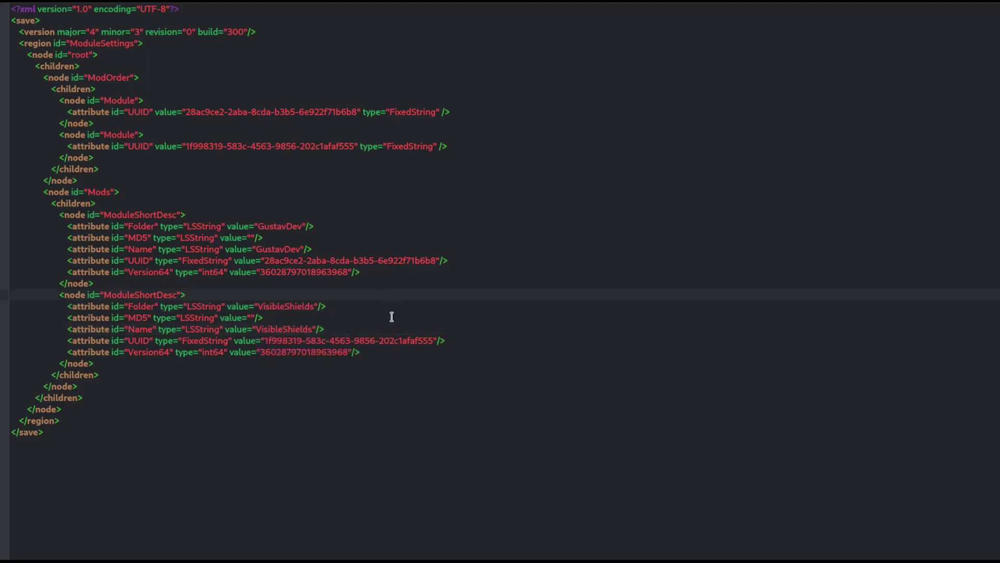
pyautogui.hotkey('ctrl', 'Tab')
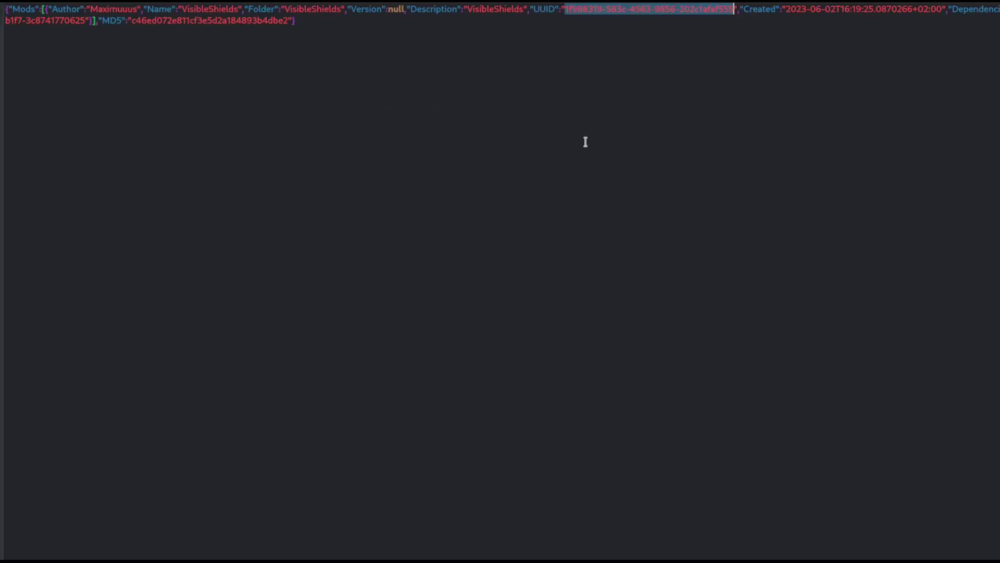
pyautogui.click(448, 49)
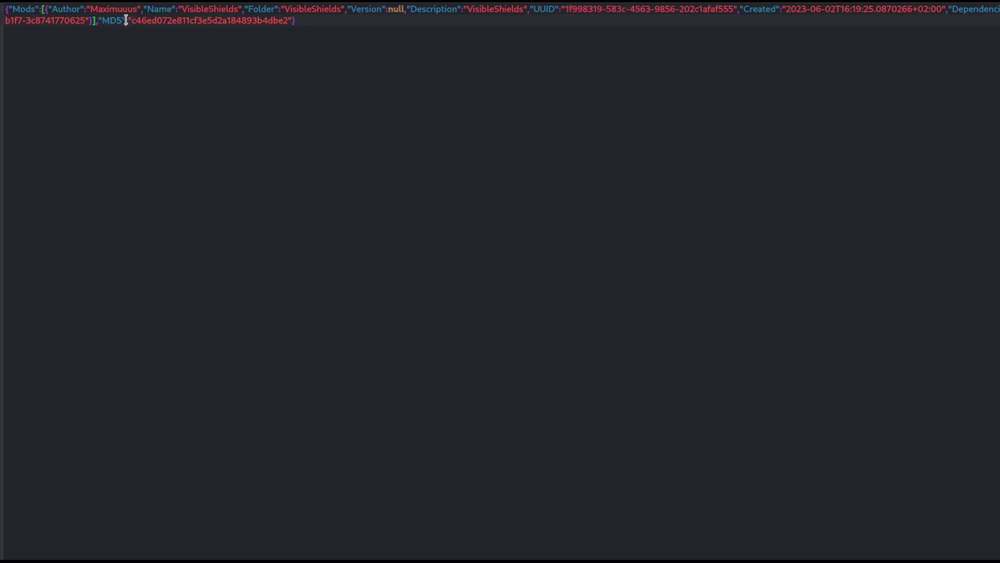
pyautogui.hotkey('ctrl', 'Tab')
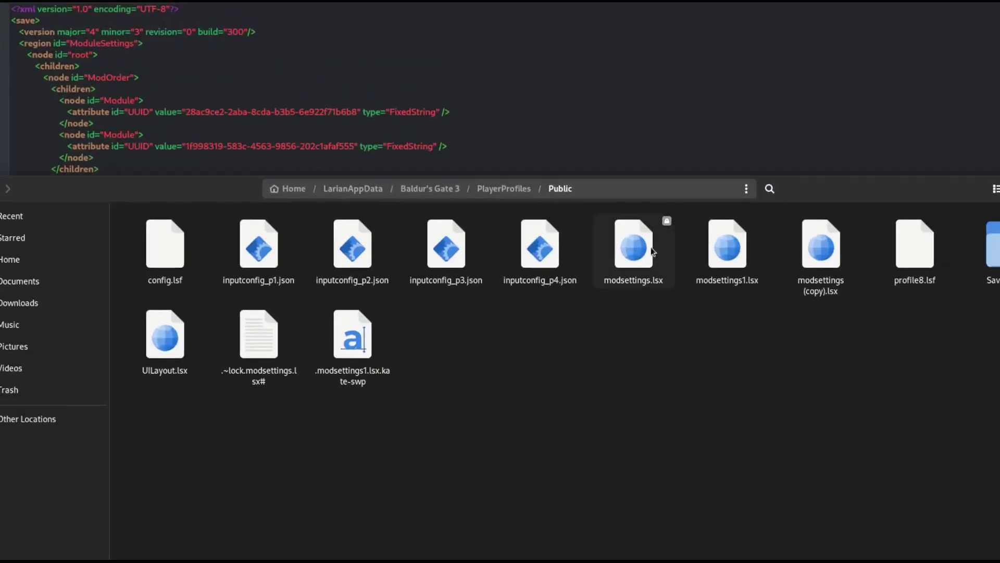
# Step: Select modsettings.lsx in PlayerProfiles/Public and maximize the Files window
pyautogui.click(652, 251)
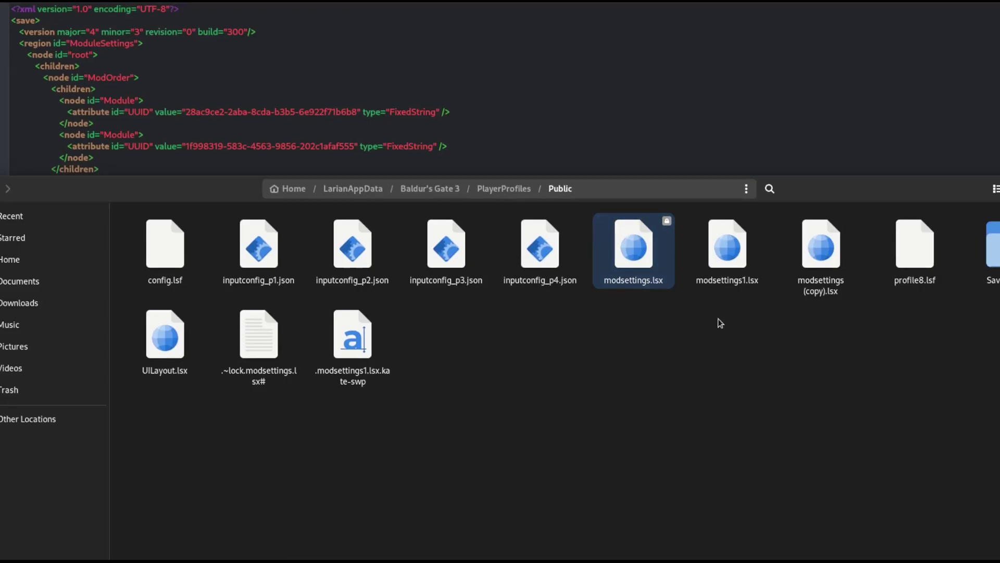
pyautogui.moveTo(792, 195); pyautogui.dragTo(857, 242)
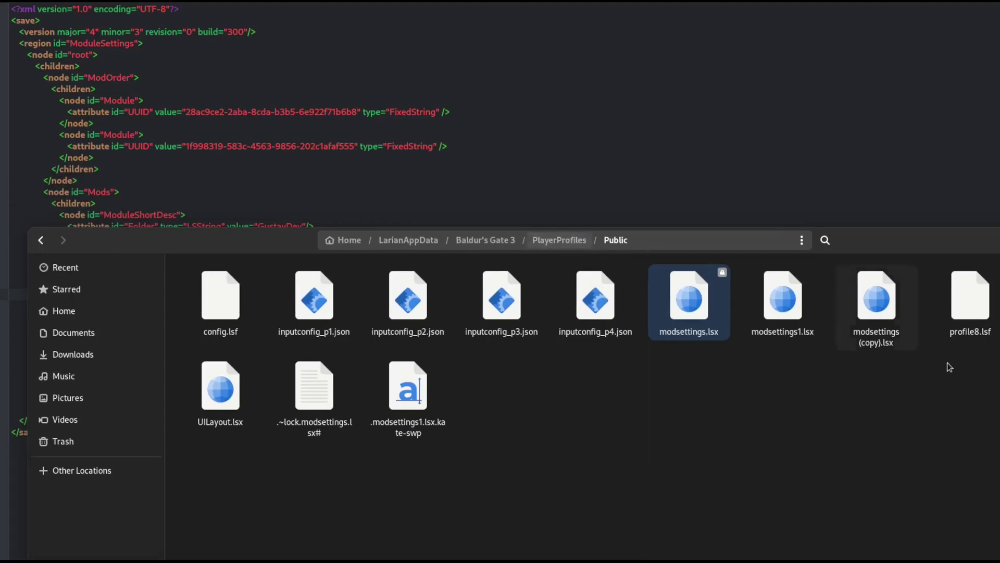
pyautogui.press('super+Up')
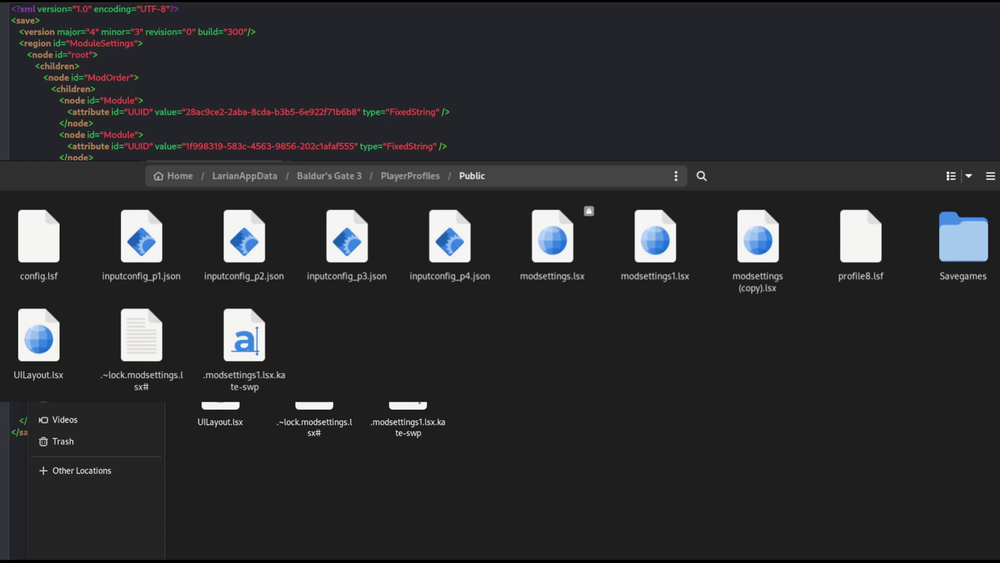
pyautogui.click(680, 309)
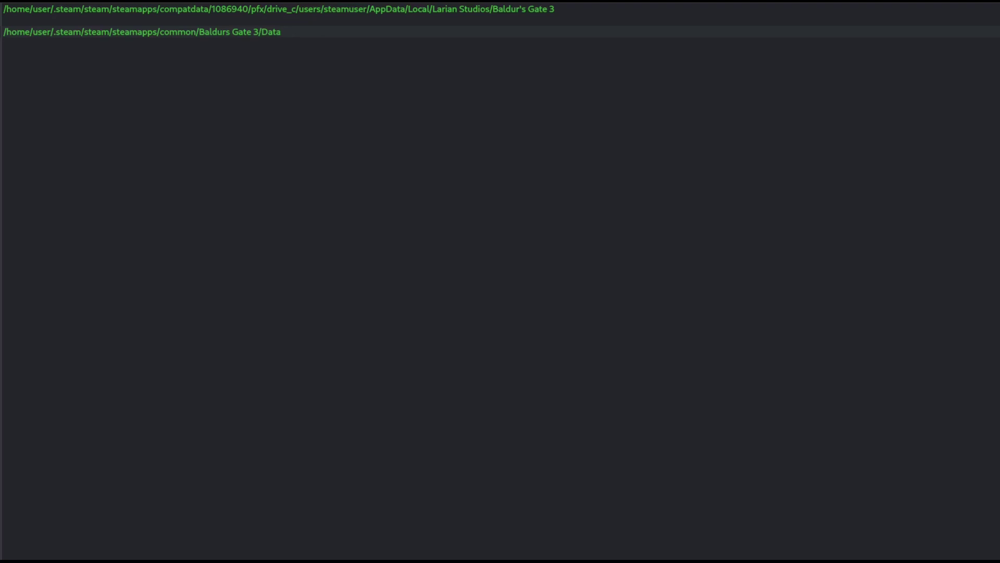
# Step: Find the game Data path, then select Gustav.pak and Shared.pak in the Data folder
pyautogui.moveTo(286, 32); pyautogui.dragTo(3, 31)
pyautogui.click(272, 56)
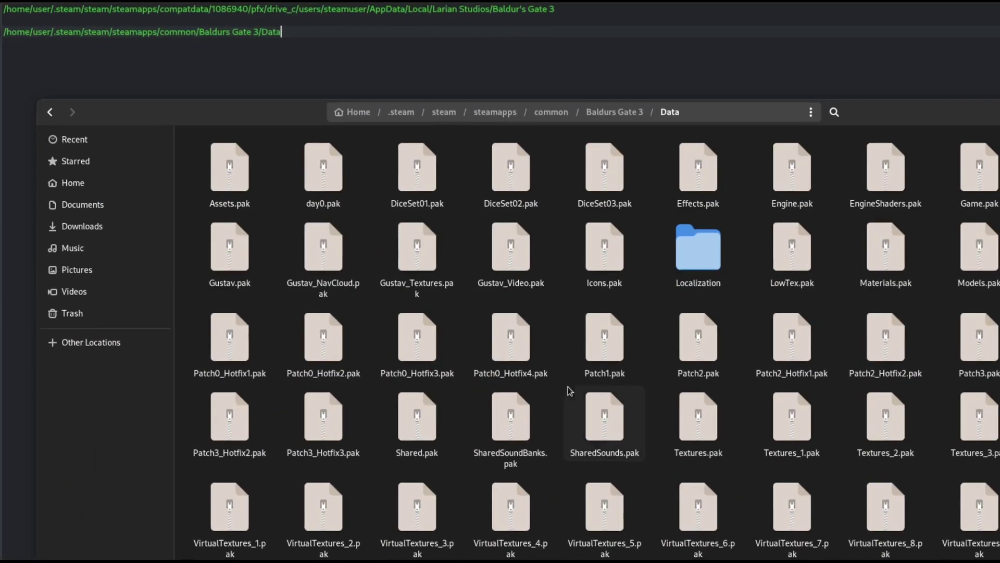
pyautogui.moveTo(883, 119); pyautogui.dragTo(877, 84)
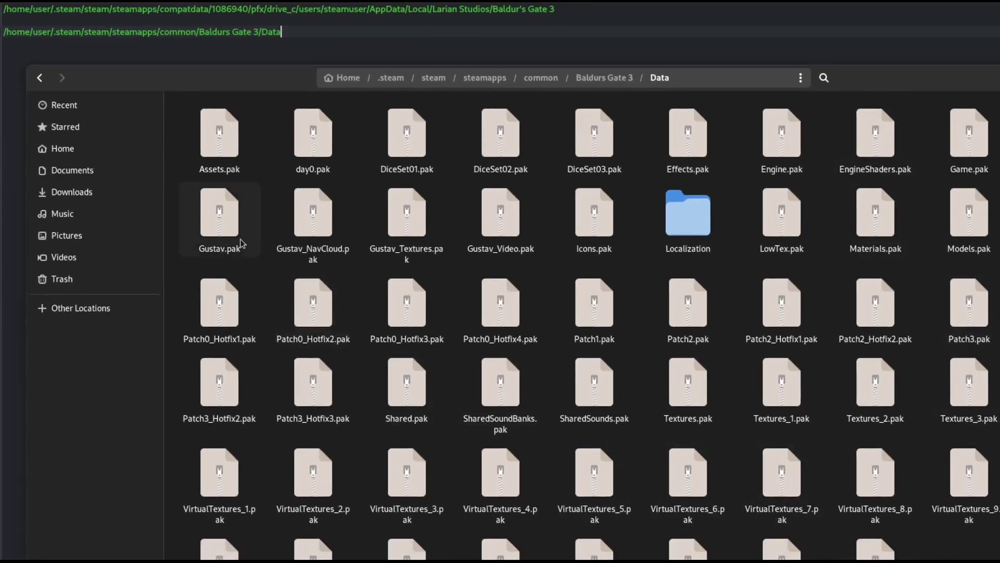
pyautogui.click(220, 223)
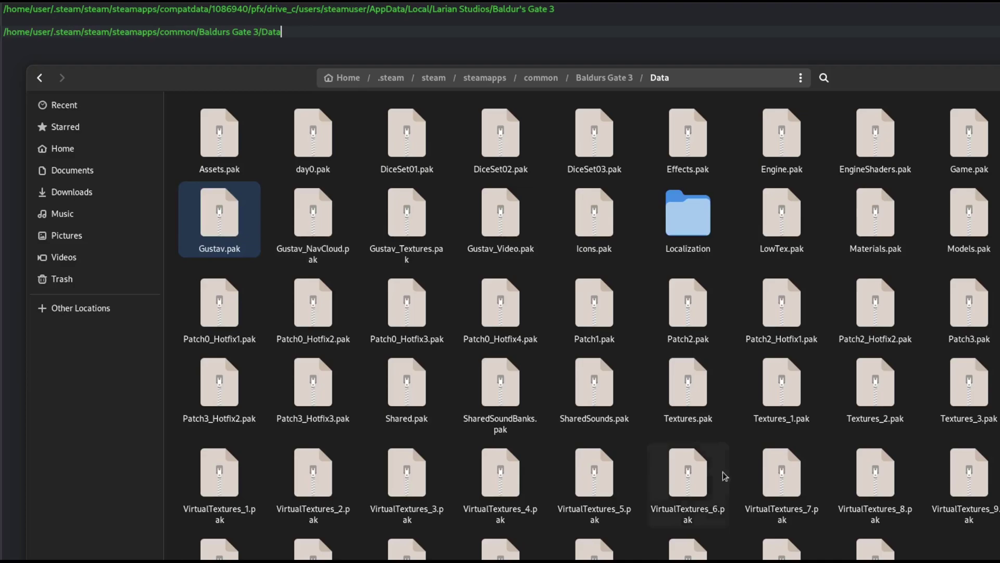
pyautogui.click(420, 379)
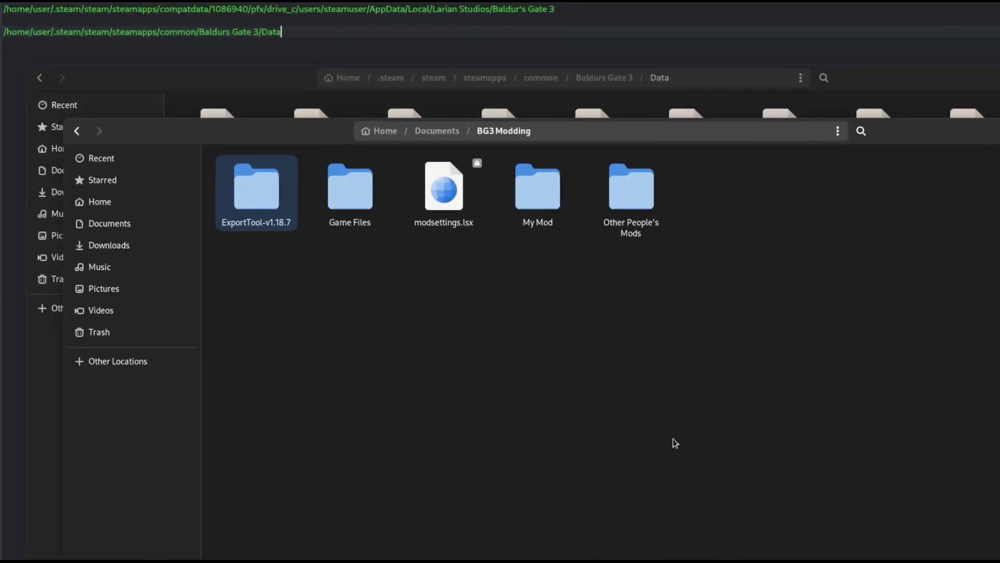
# Step: Launch ConverterApp.exe from ExportTool-v1.18.7 and show its PAK / LSV Tools tab
pyautogui.doubleClick(263, 195)
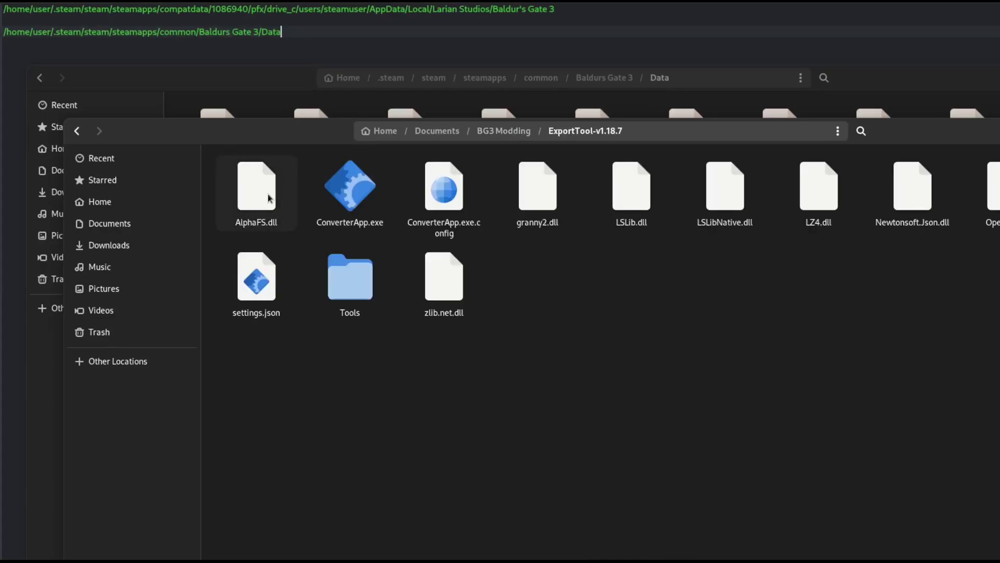
pyautogui.doubleClick(362, 193)
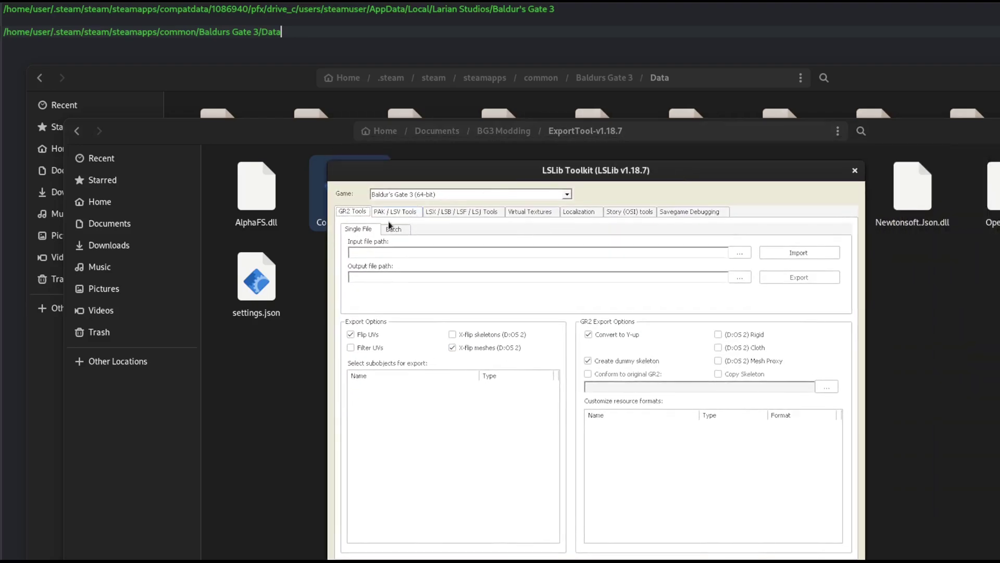
pyautogui.click(388, 215)
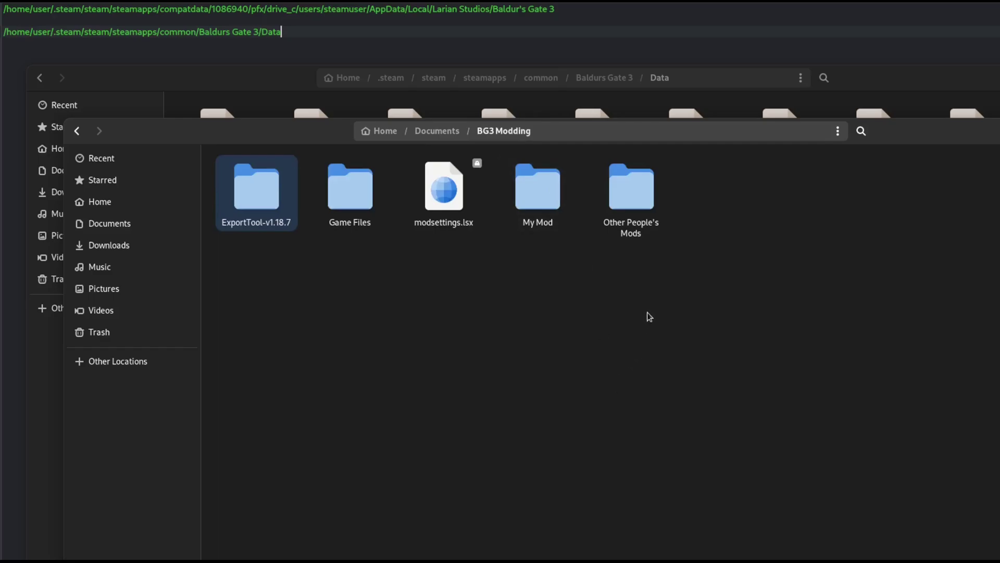
# Step: Go through Other People's Mods > Visible Shields > Mods > VisibleShields
pyautogui.doubleClick(639, 195)
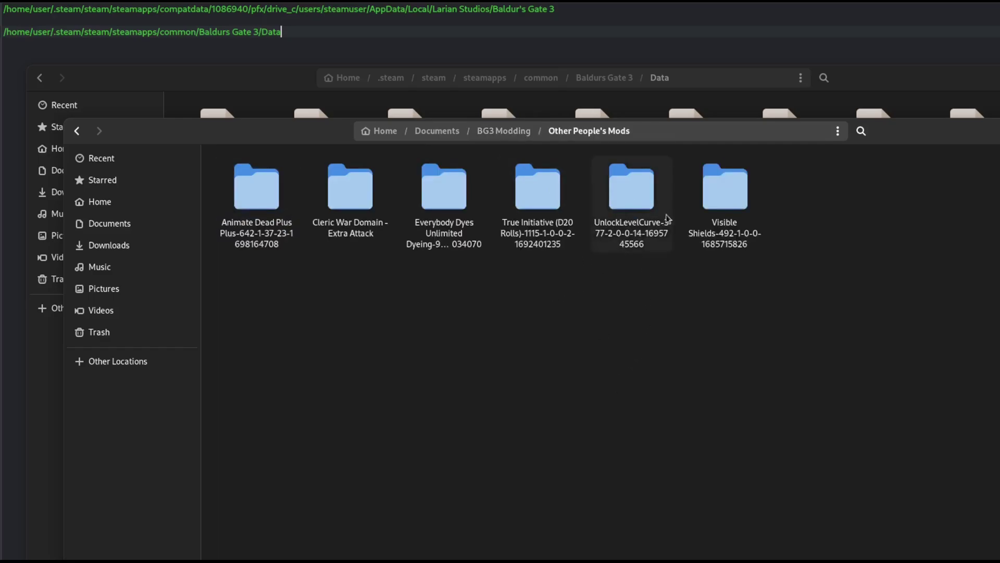
pyautogui.doubleClick(719, 195)
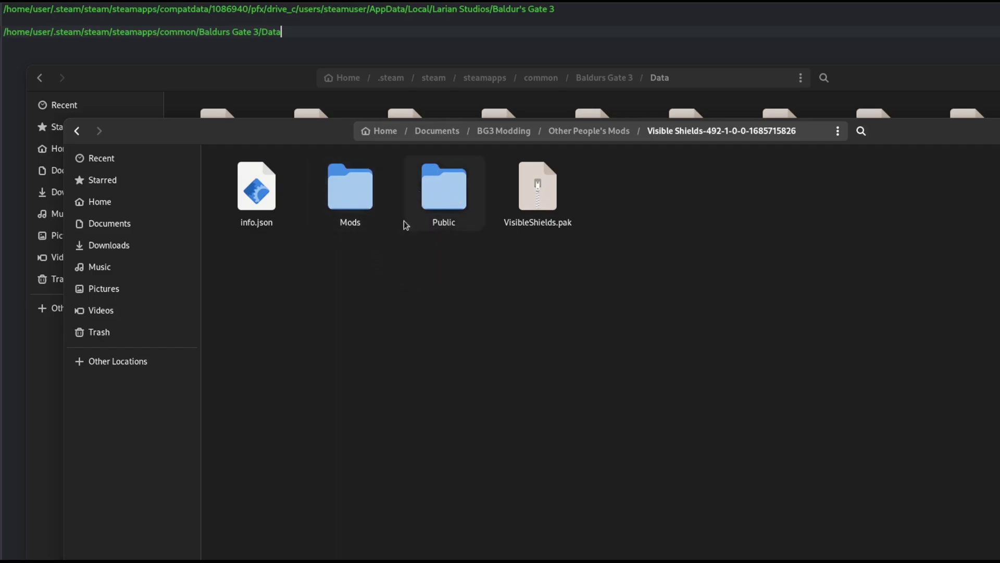
pyautogui.doubleClick(365, 188)
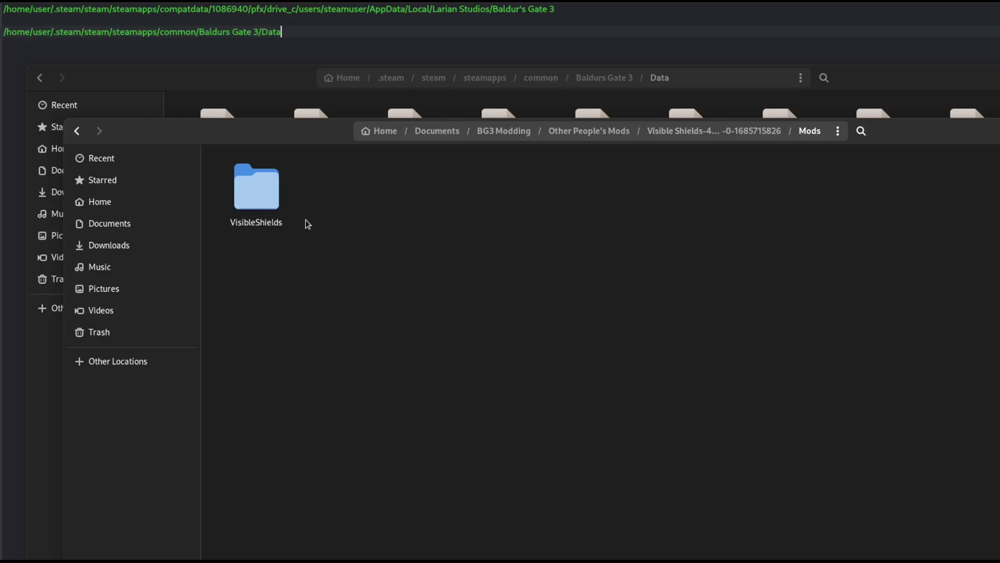
pyautogui.doubleClick(289, 211)
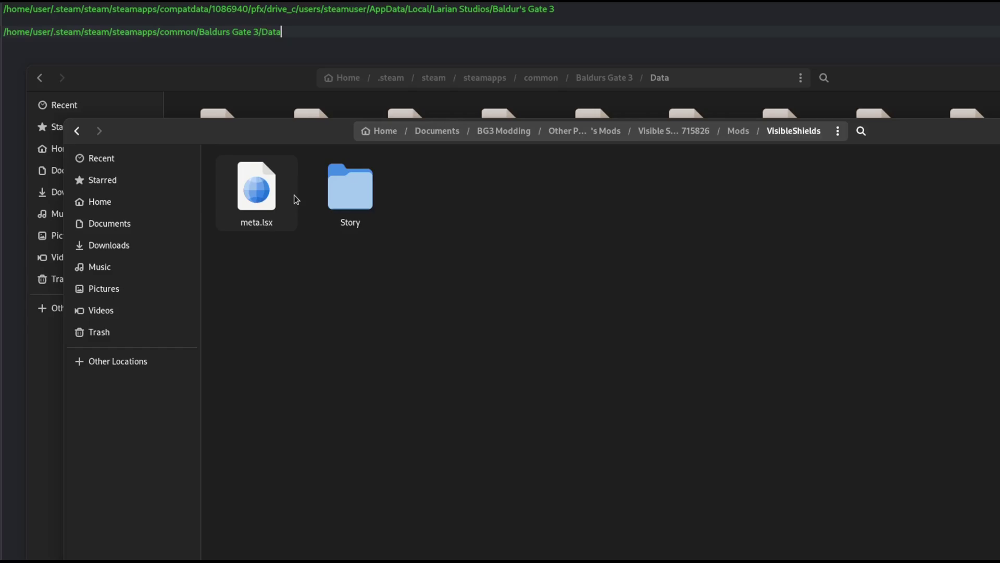
pyautogui.doubleClick(267, 193)
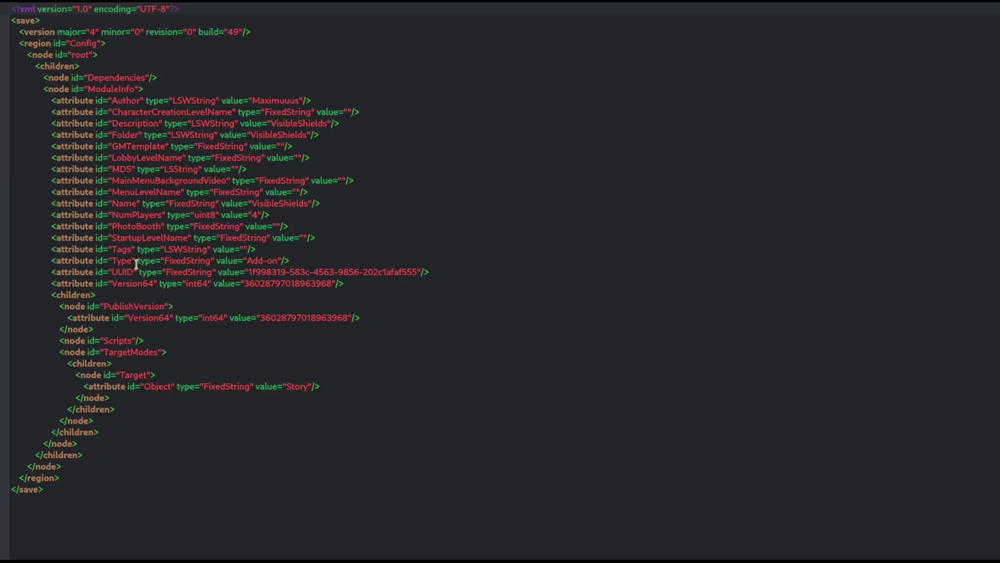
pyautogui.moveTo(248, 272); pyautogui.dragTo(401, 272)
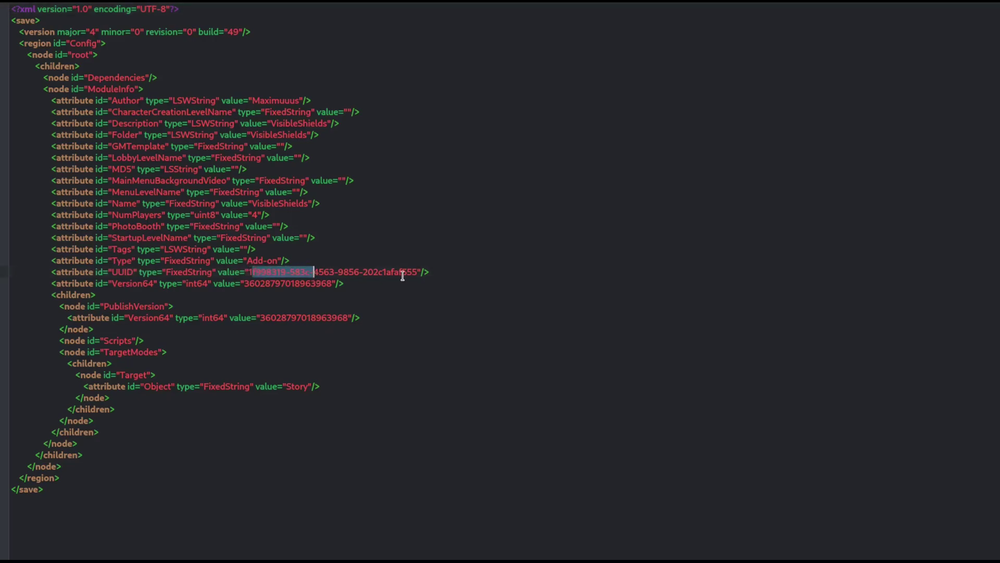
pyautogui.click(401, 272)
pyautogui.click(422, 248)
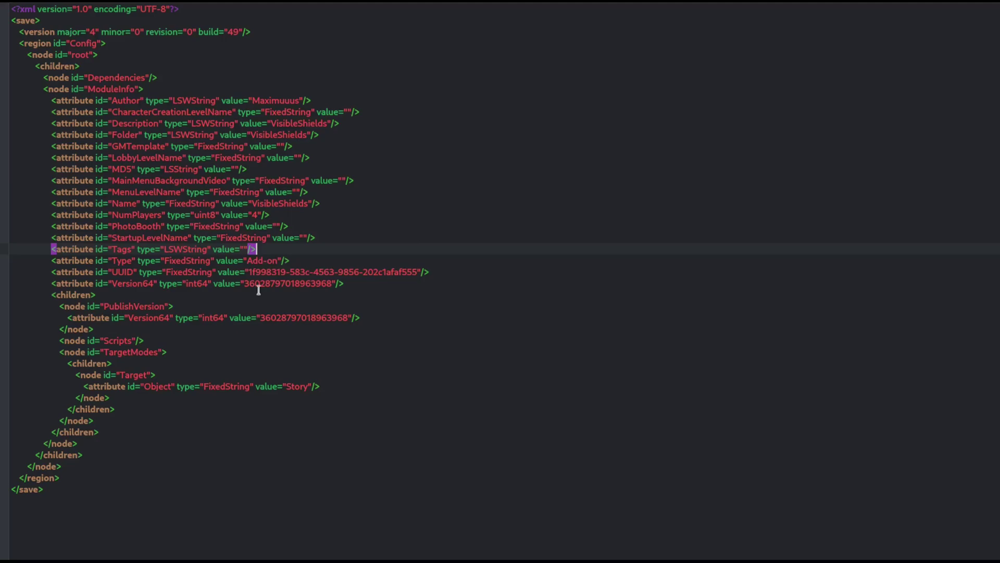
pyautogui.press('Up')
pyautogui.press('Up')
pyautogui.press('Up')
pyautogui.press('Up')
pyautogui.press('Up')
pyautogui.press('Up')
pyautogui.press('Up')
pyautogui.press('Up')
pyautogui.press('Up')
pyautogui.press('Up')
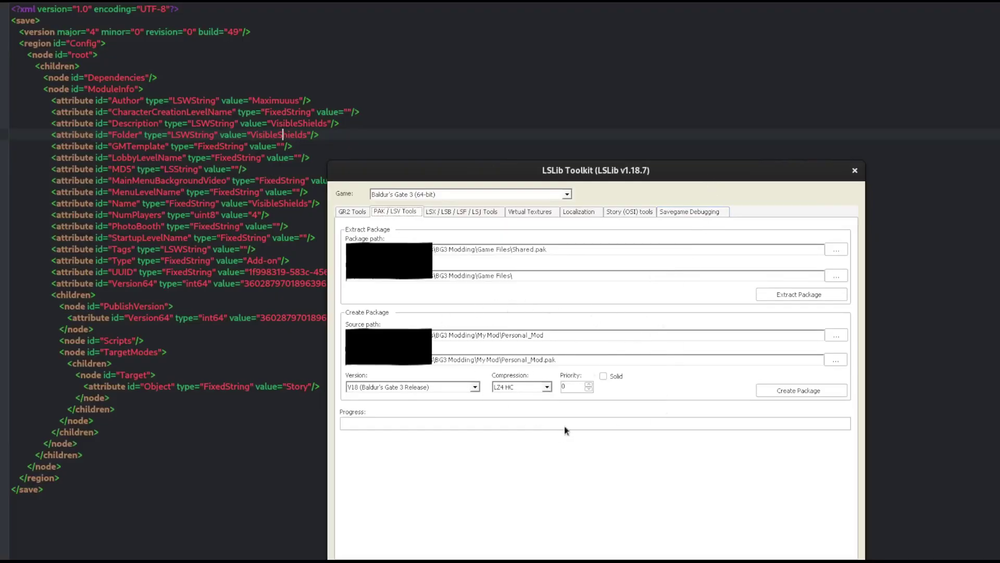
pyautogui.click(547, 387)
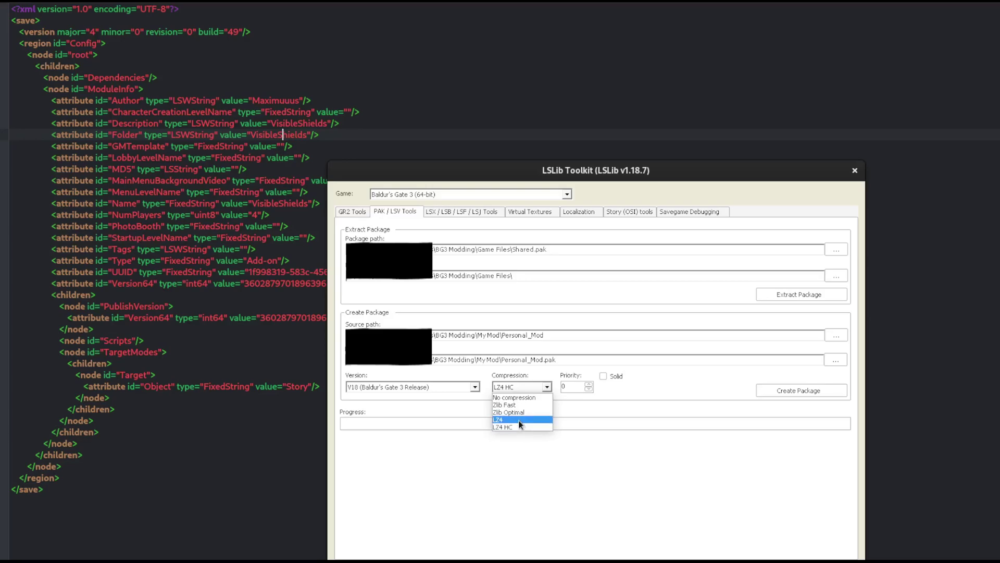
pyautogui.click(551, 388)
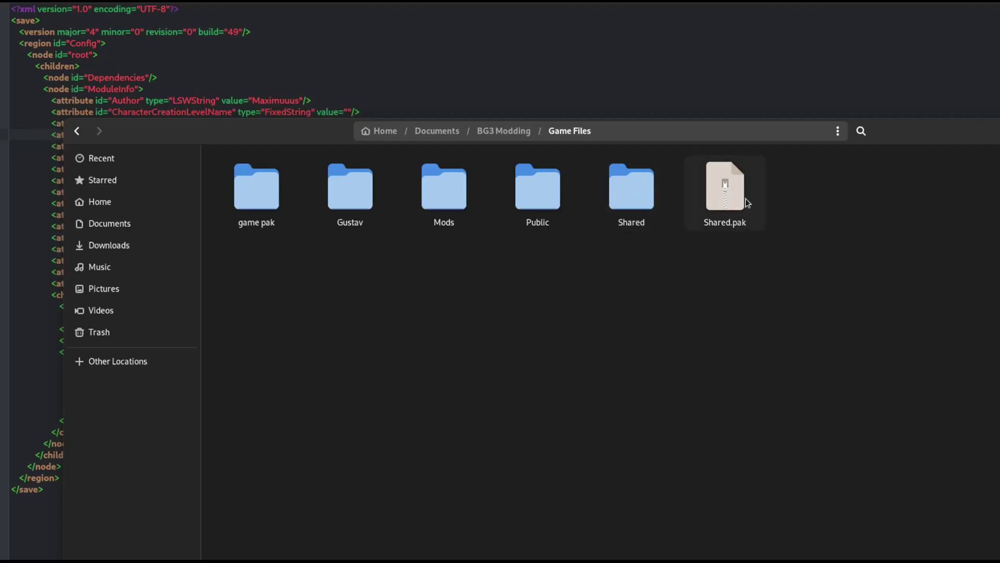
# Step: Navigate Shared/Public/Shared/Stats/Generated/Data and open Character.txt in Kate
pyautogui.doubleClick(631, 188)
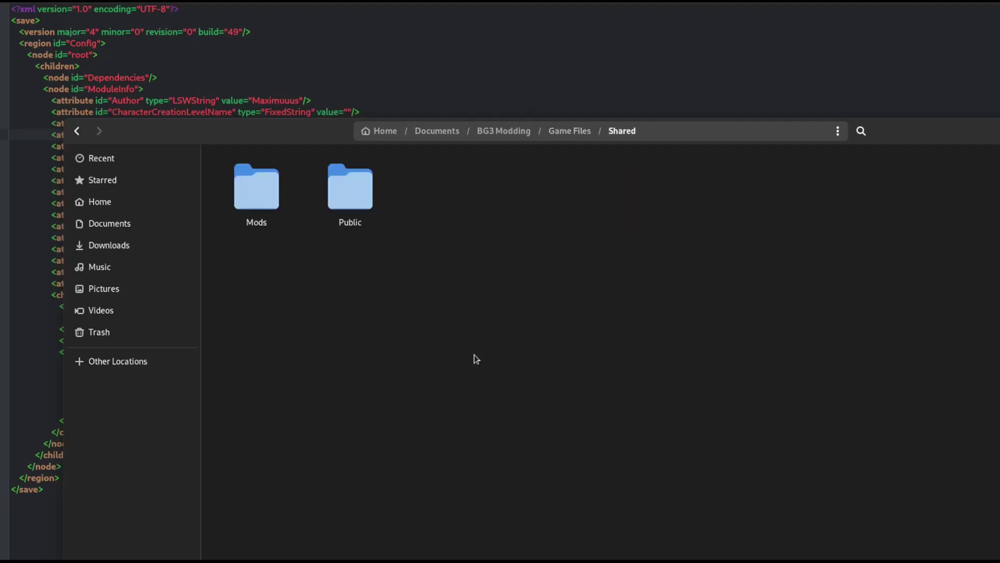
pyautogui.doubleClick(354, 202)
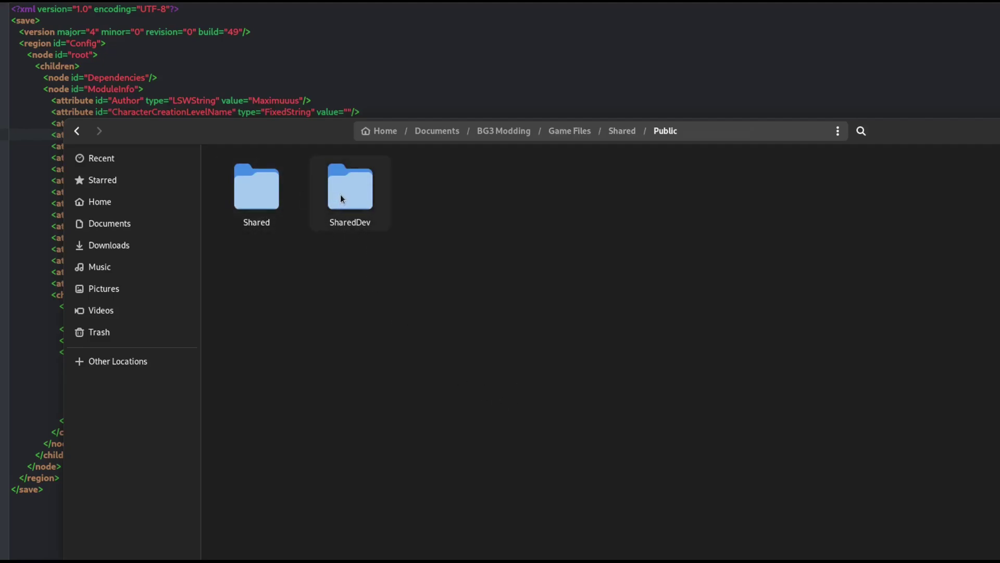
pyautogui.doubleClick(280, 203)
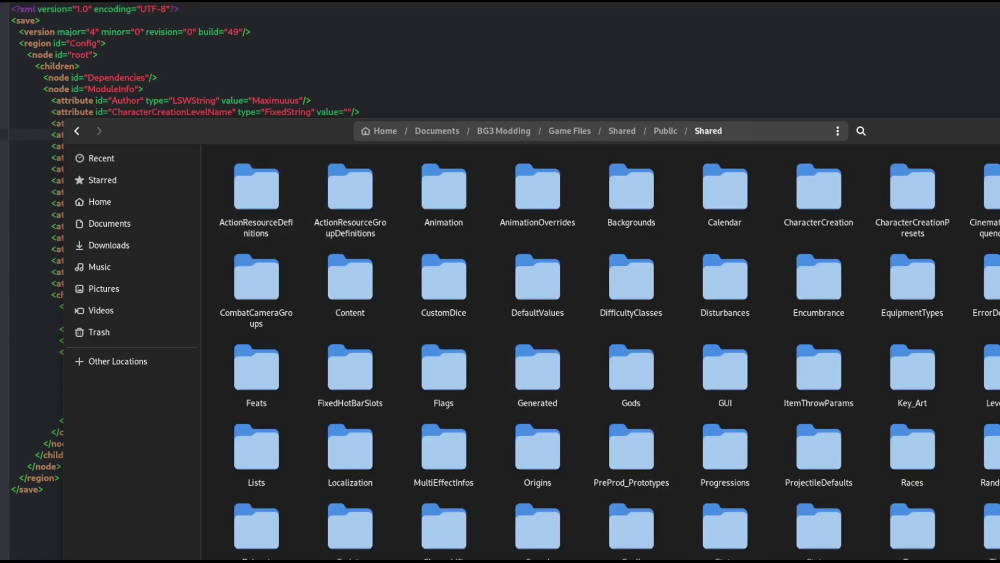
pyautogui.doubleClick(745, 529)
pyautogui.doubleClick(272, 210)
pyautogui.doubleClick(270, 208)
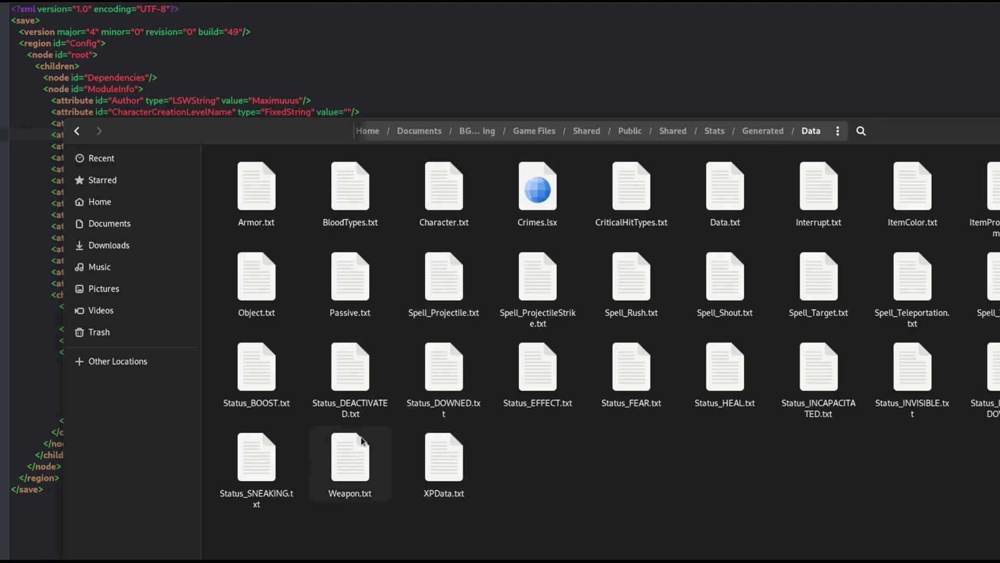
pyautogui.doubleClick(440, 217)
# Step: Locate the MindFlayer entry in Character.txt and select its full stat block
pyautogui.click(671, 384)
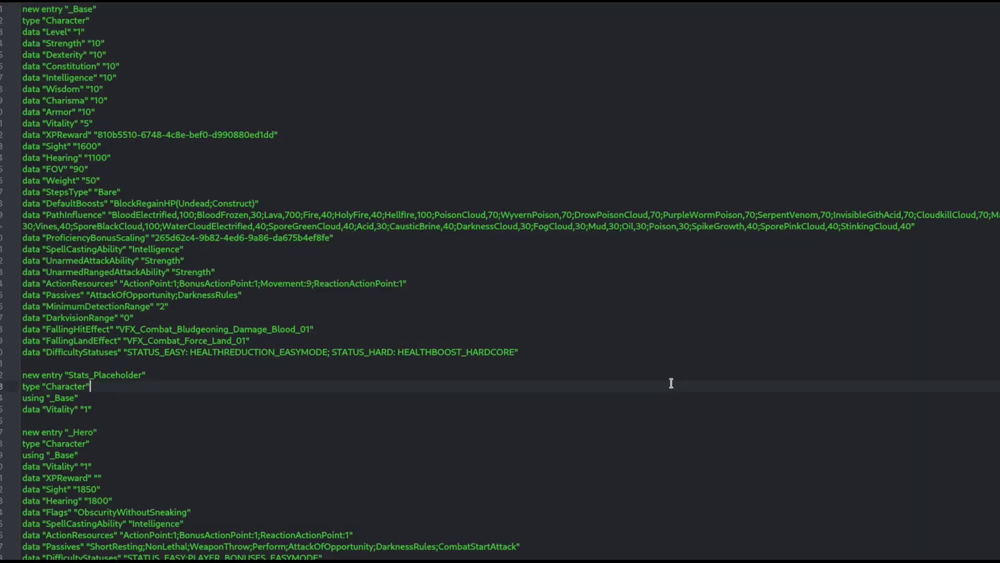
pyautogui.scroll(-15, 671, 384)
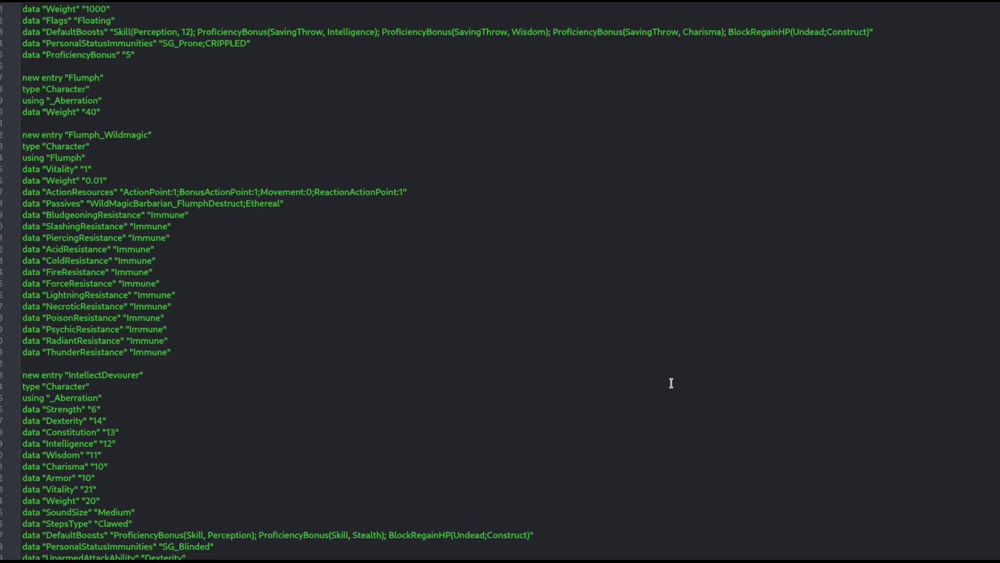
pyautogui.press('F3')
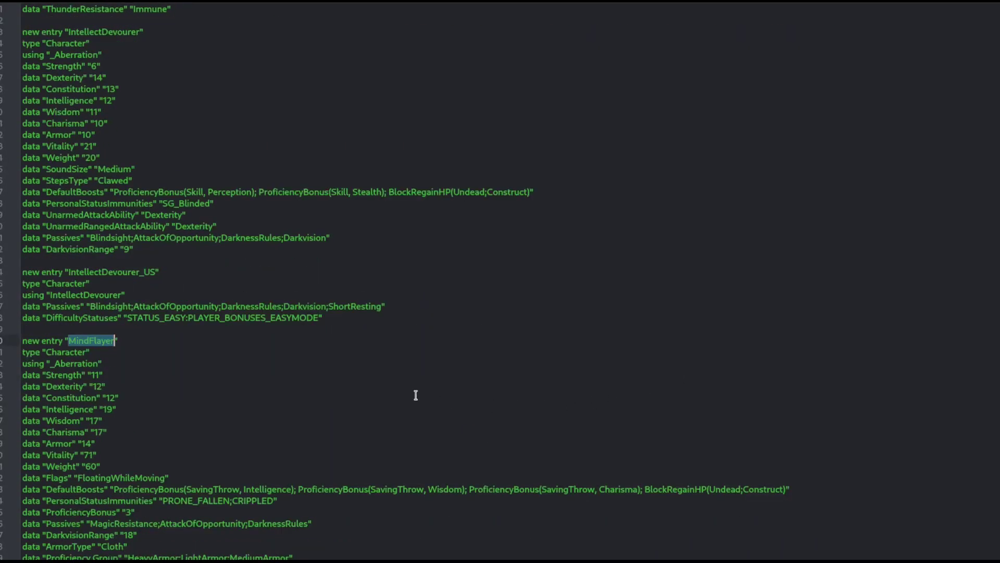
pyautogui.scroll(-4, 394, 398)
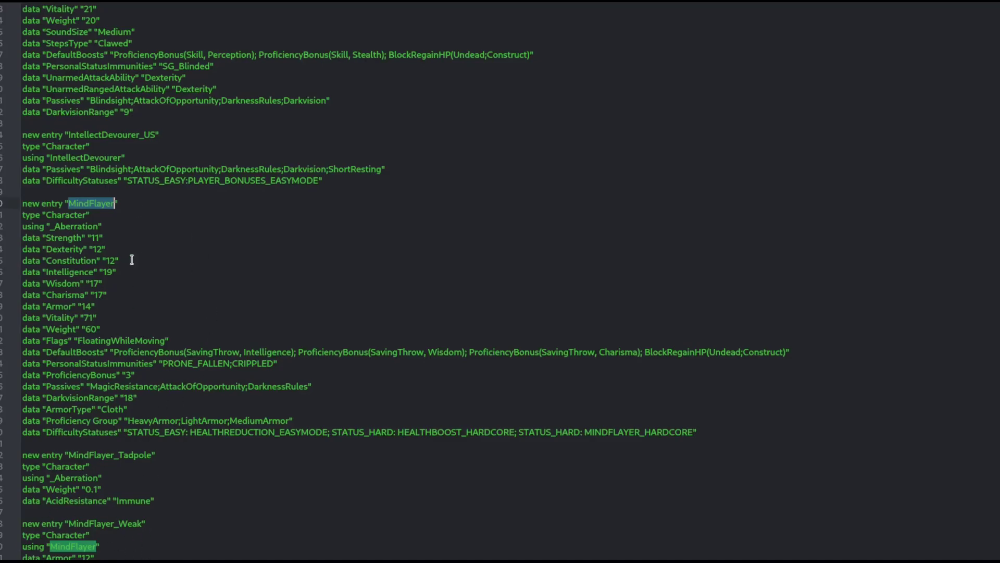
pyautogui.scroll(-3, 63, 128)
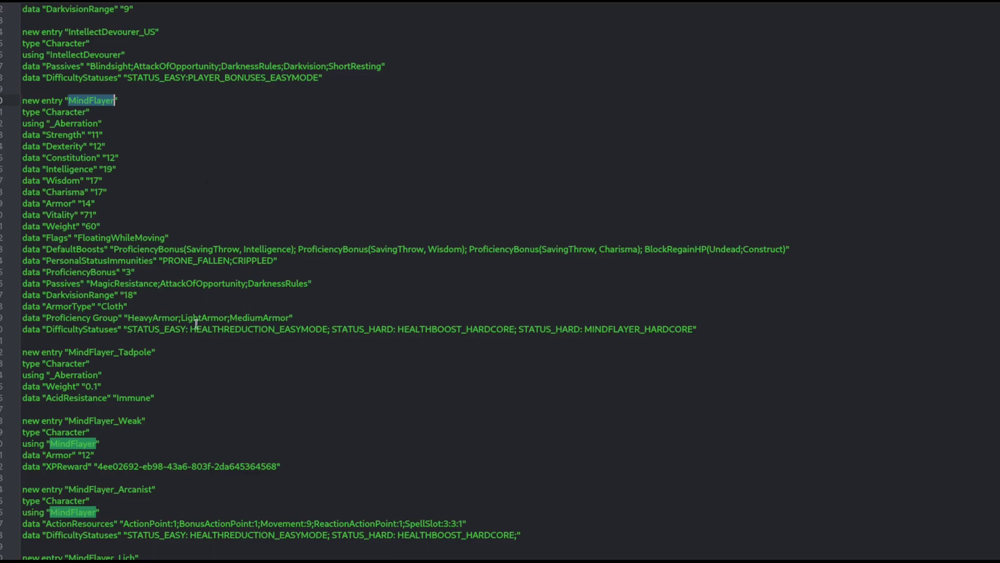
pyautogui.scroll(4, 240, 461)
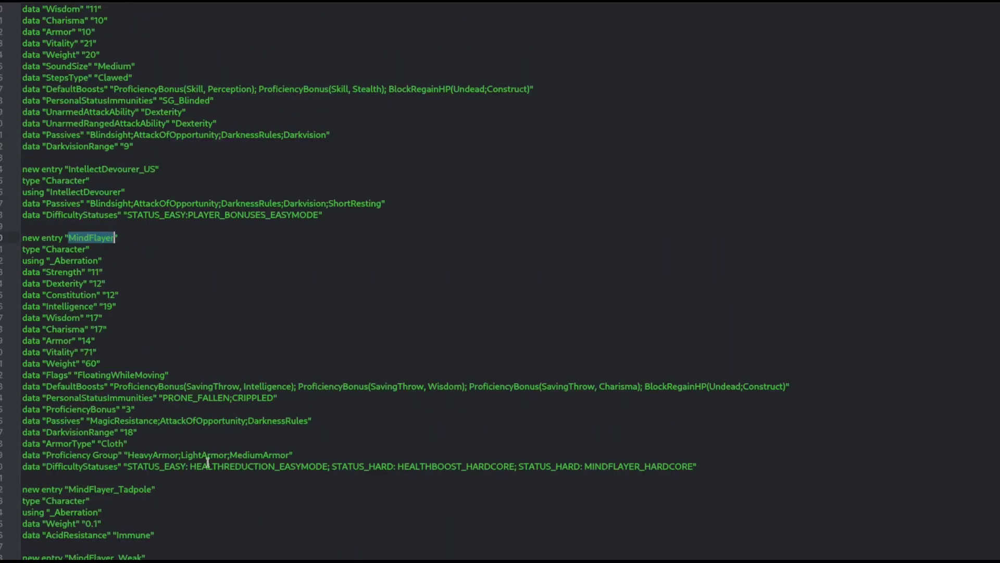
pyautogui.scroll(2, 262, 300)
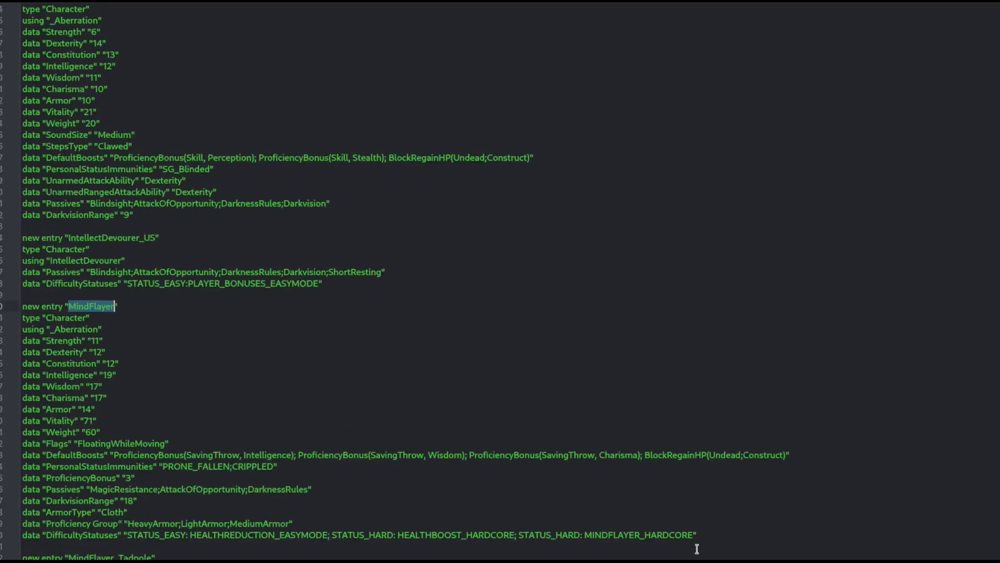
pyautogui.moveTo(703, 536); pyautogui.dragTo(23, 295)
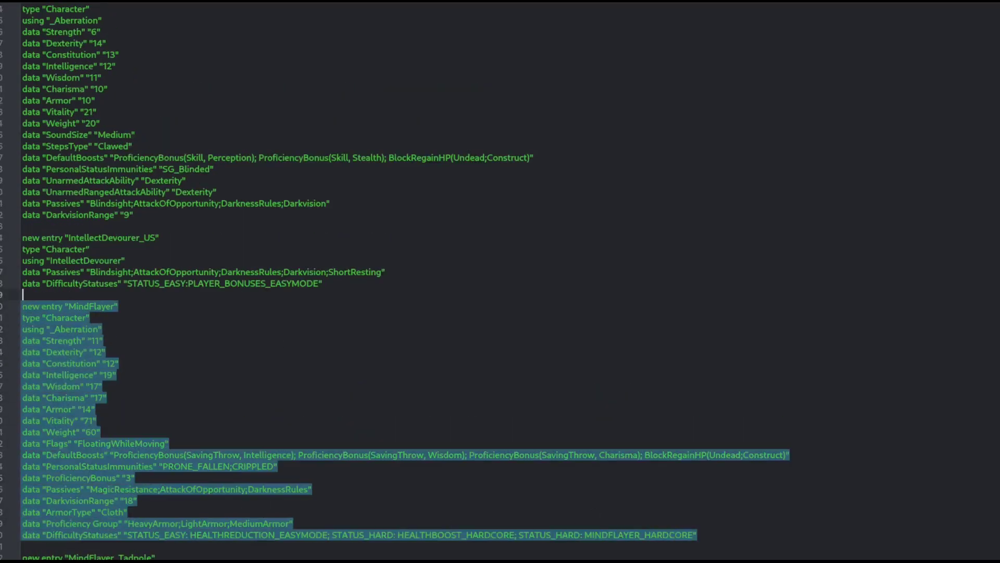
pyautogui.click(416, 401)
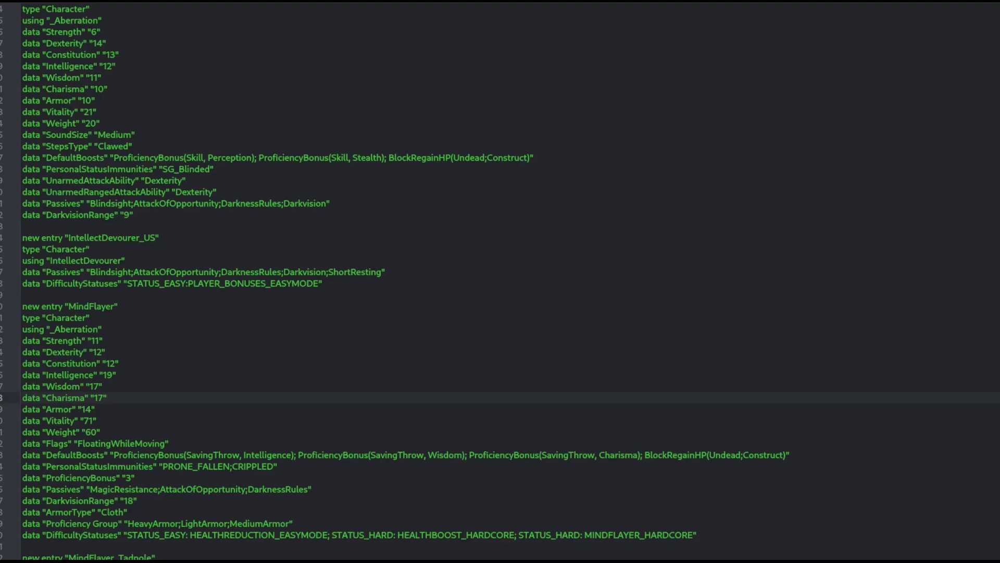
# Step: Replace the document's text with the MindFlayer entry and change Vitality from 71 to 90
pyautogui.hotkey('ctrl', 'a')
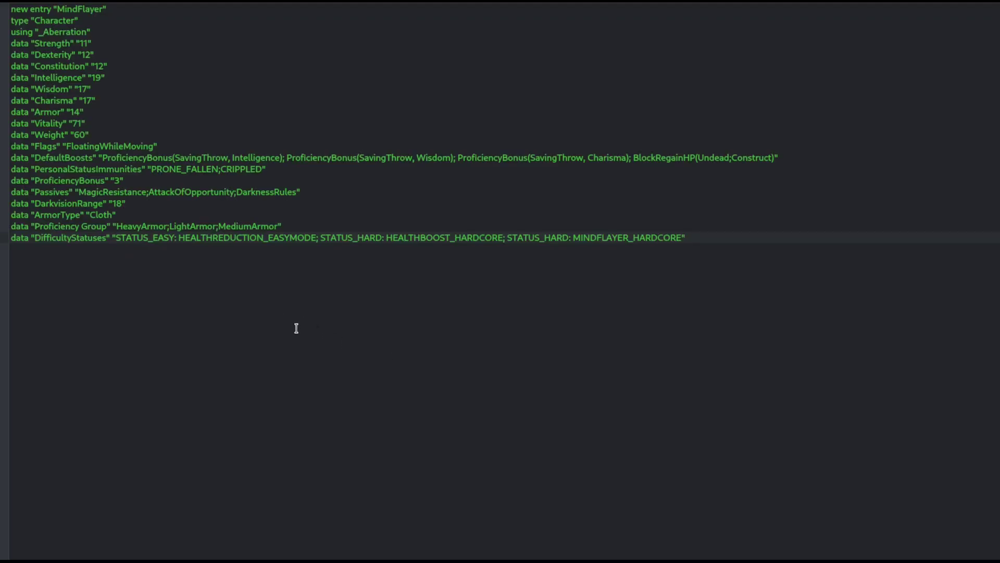
pyautogui.doubleClick(77, 123)
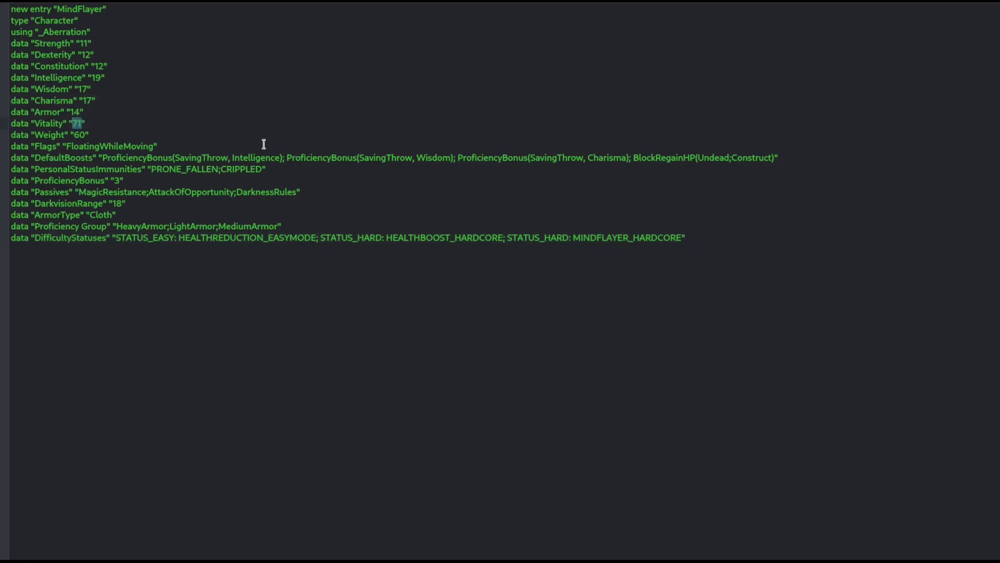
pyautogui.write('90')
pyautogui.click(243, 92)
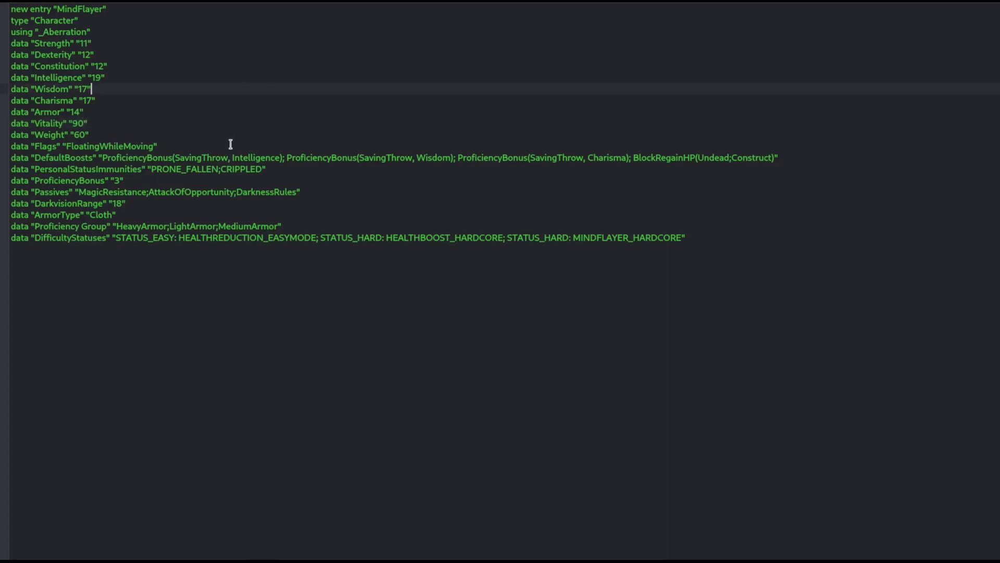
# Step: Keep Dexterity at 12, edit the Armor value toward 15, and check the Vitality and Constitution lines
pyautogui.doubleClick(87, 55)
pyautogui.write('1')
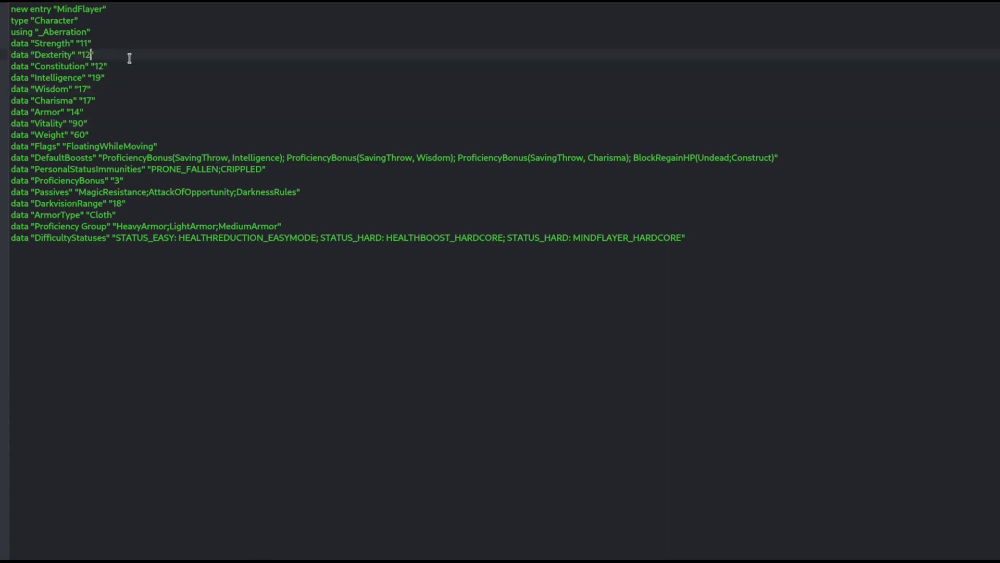
pyautogui.write('2')
pyautogui.press('BackSpace')
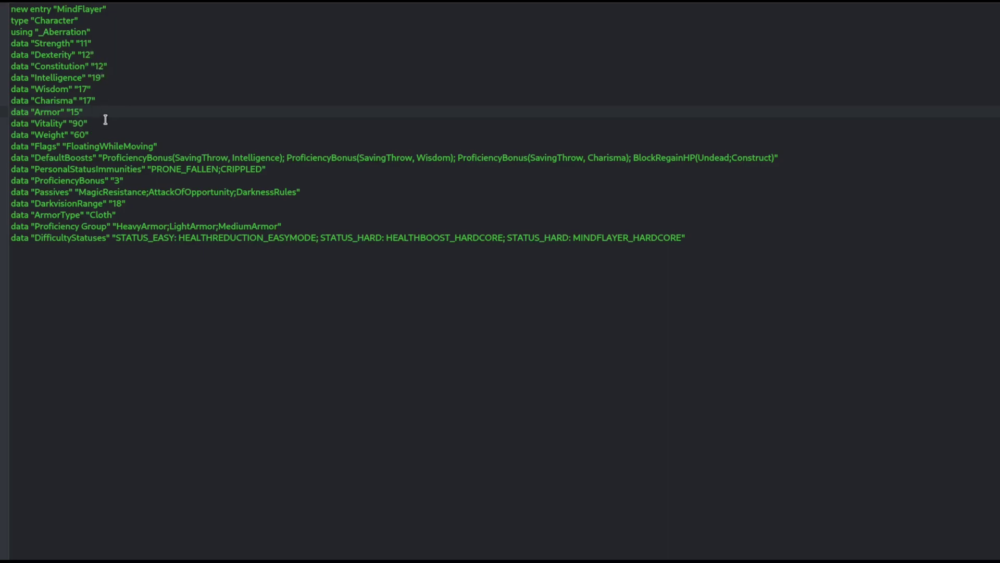
pyautogui.moveTo(90, 123); pyautogui.dragTo(11, 124)
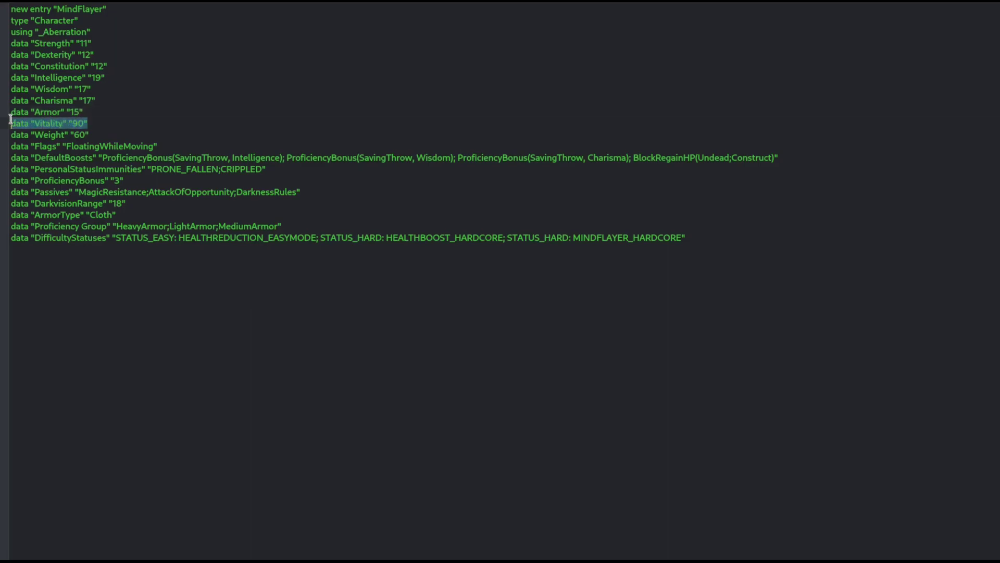
pyautogui.moveTo(120, 67); pyautogui.dragTo(8, 66)
pyautogui.click(138, 86)
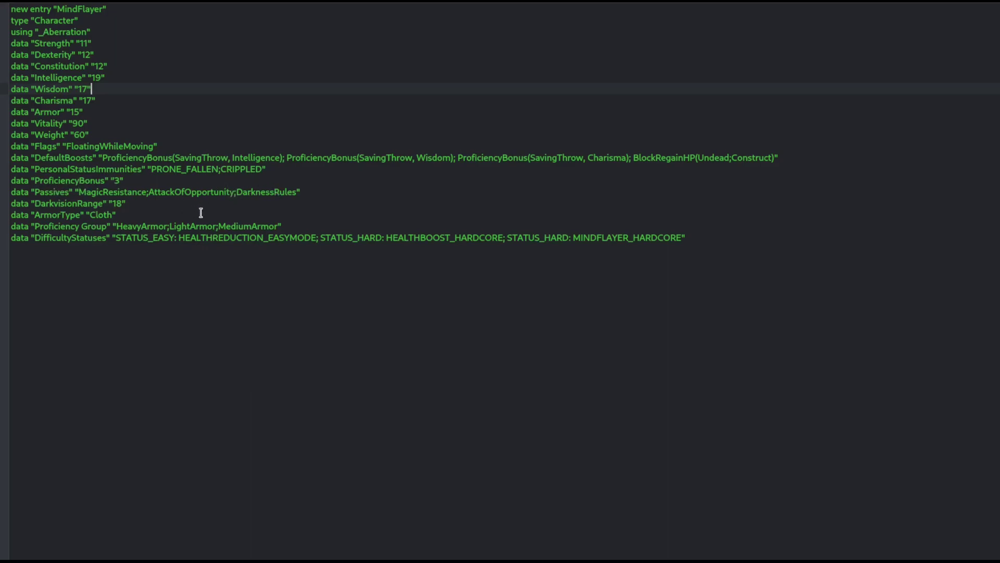
# Step: Check the PRONE_FALLEN and CRIPPLED immunity entries in the MindFlayer block
pyautogui.doubleClick(155, 171)
pyautogui.click(236, 180)
pyautogui.doubleClick(233, 168)
pyautogui.click(283, 185)
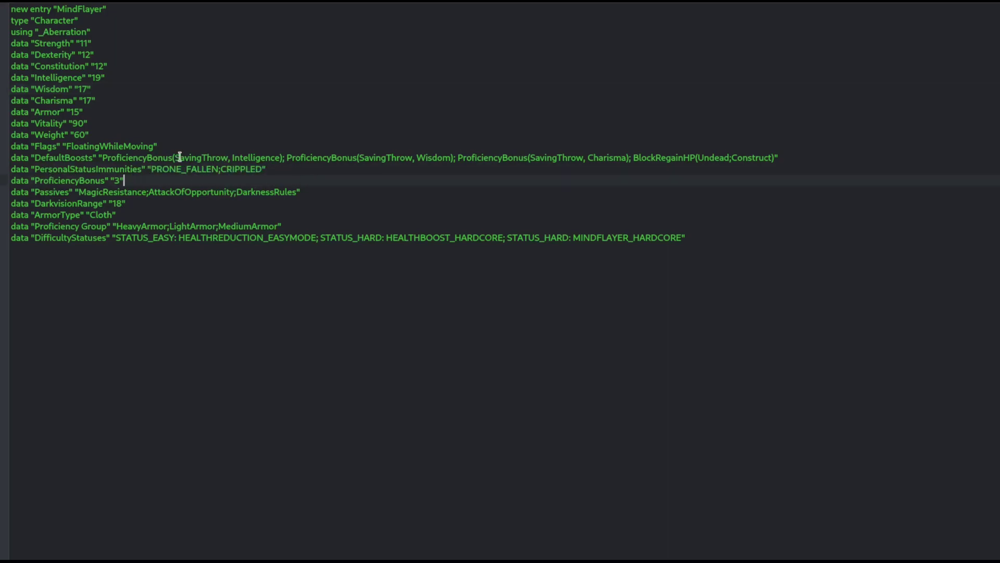